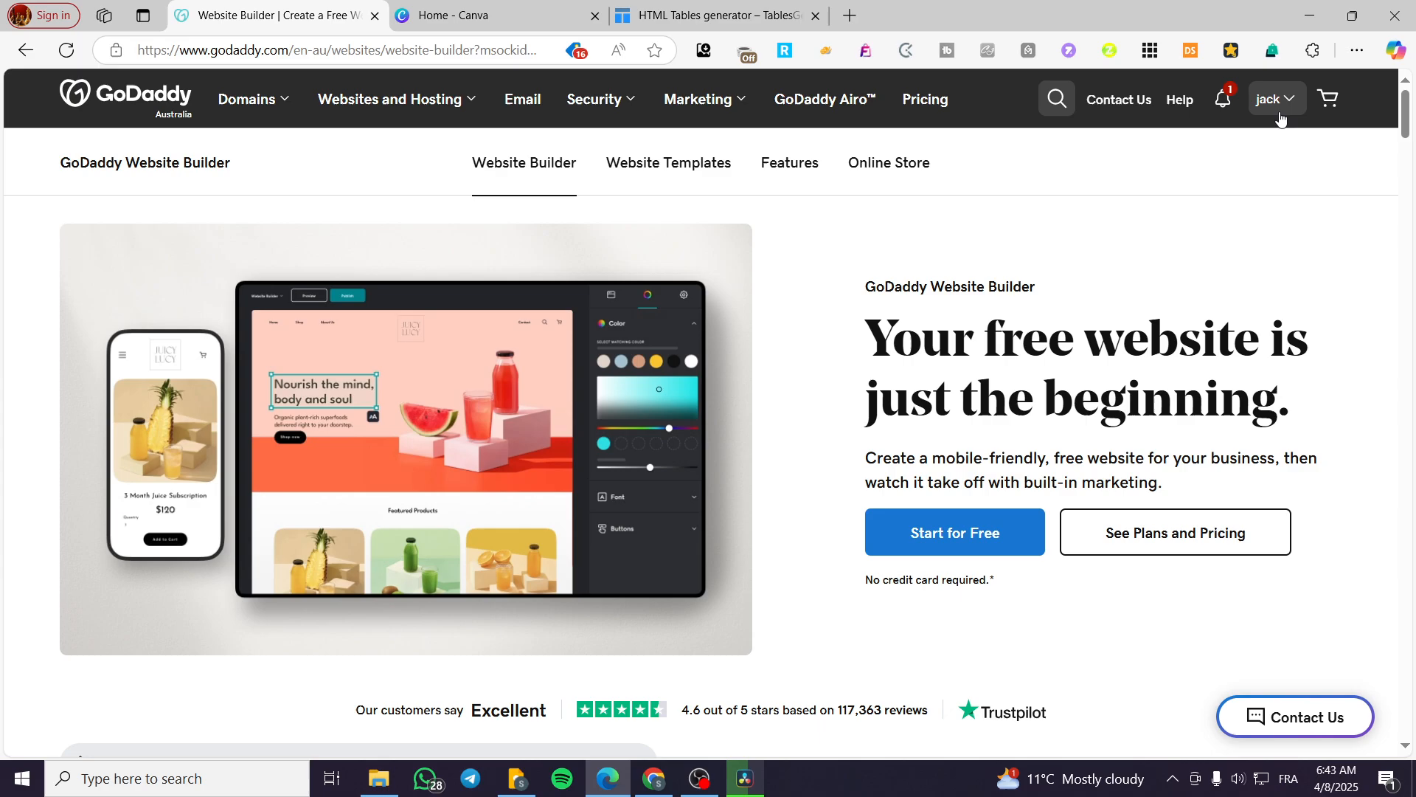
{"action": "left_click", "coordinate": [480, 18]}
{"action": "left_click", "coordinate": [644, 9]}
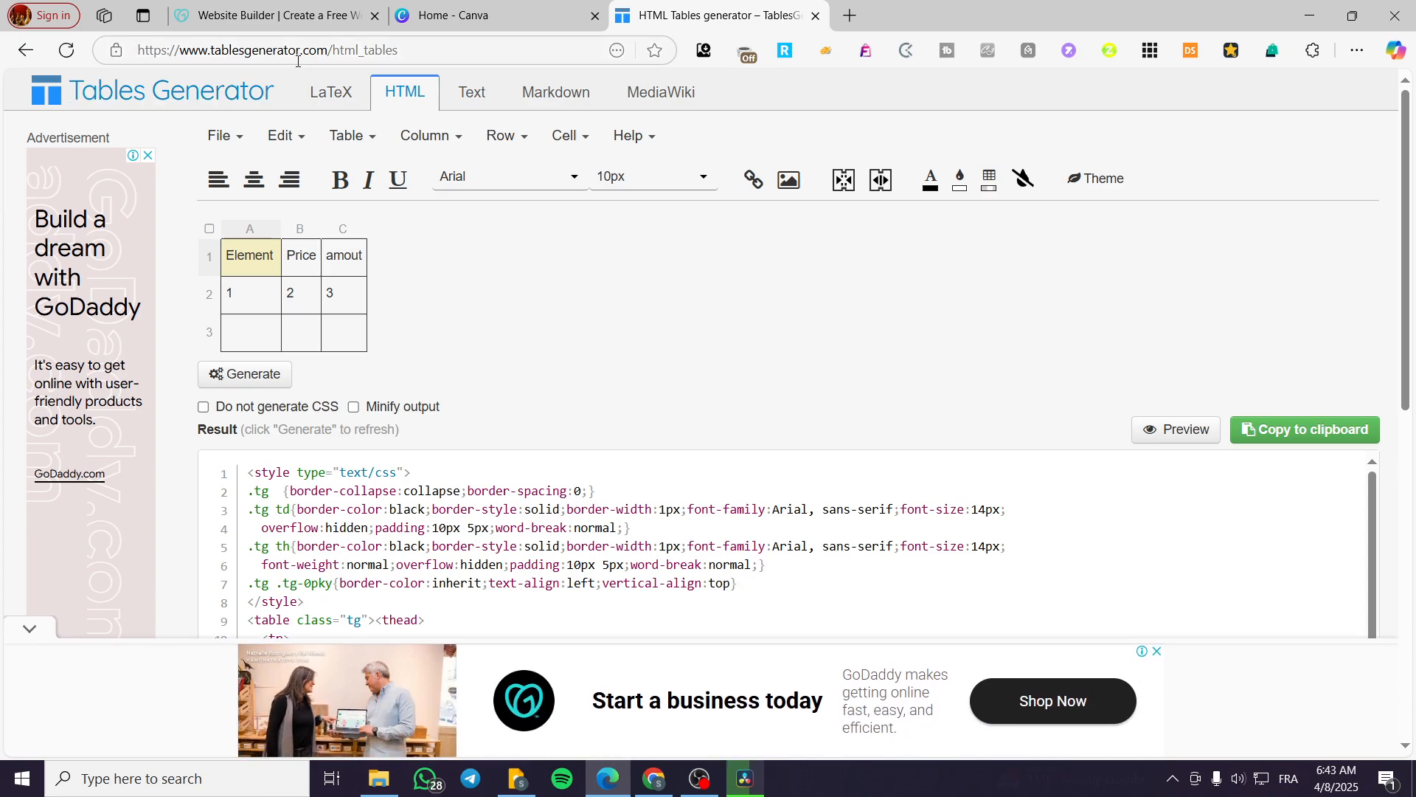
{"action": "left_click", "coordinate": [273, 15]}
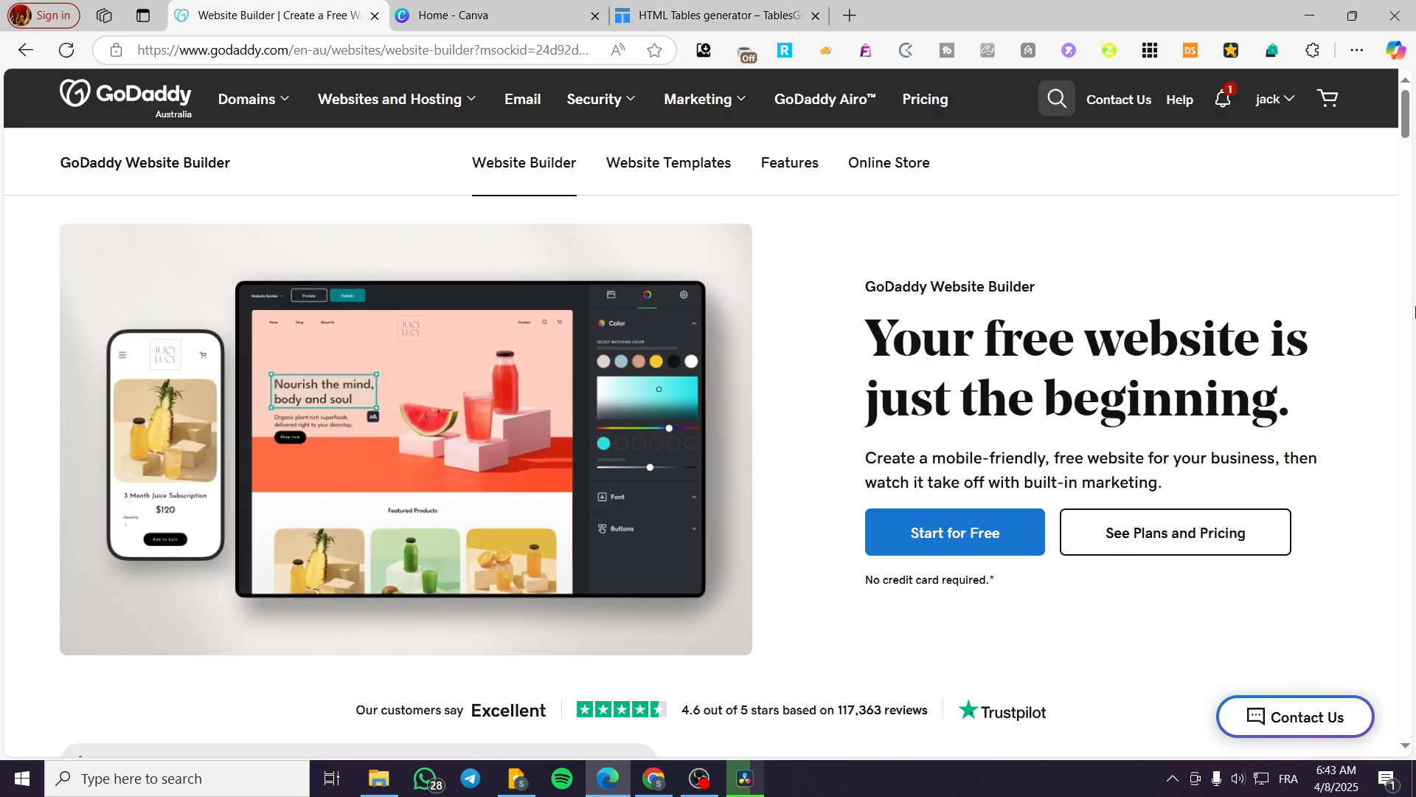
Open the Jack's Pizza website from the account's products for editing in the website builder.
{"action": "left_click", "coordinate": [1281, 105]}
{"action": "left_click", "coordinate": [1089, 286]}
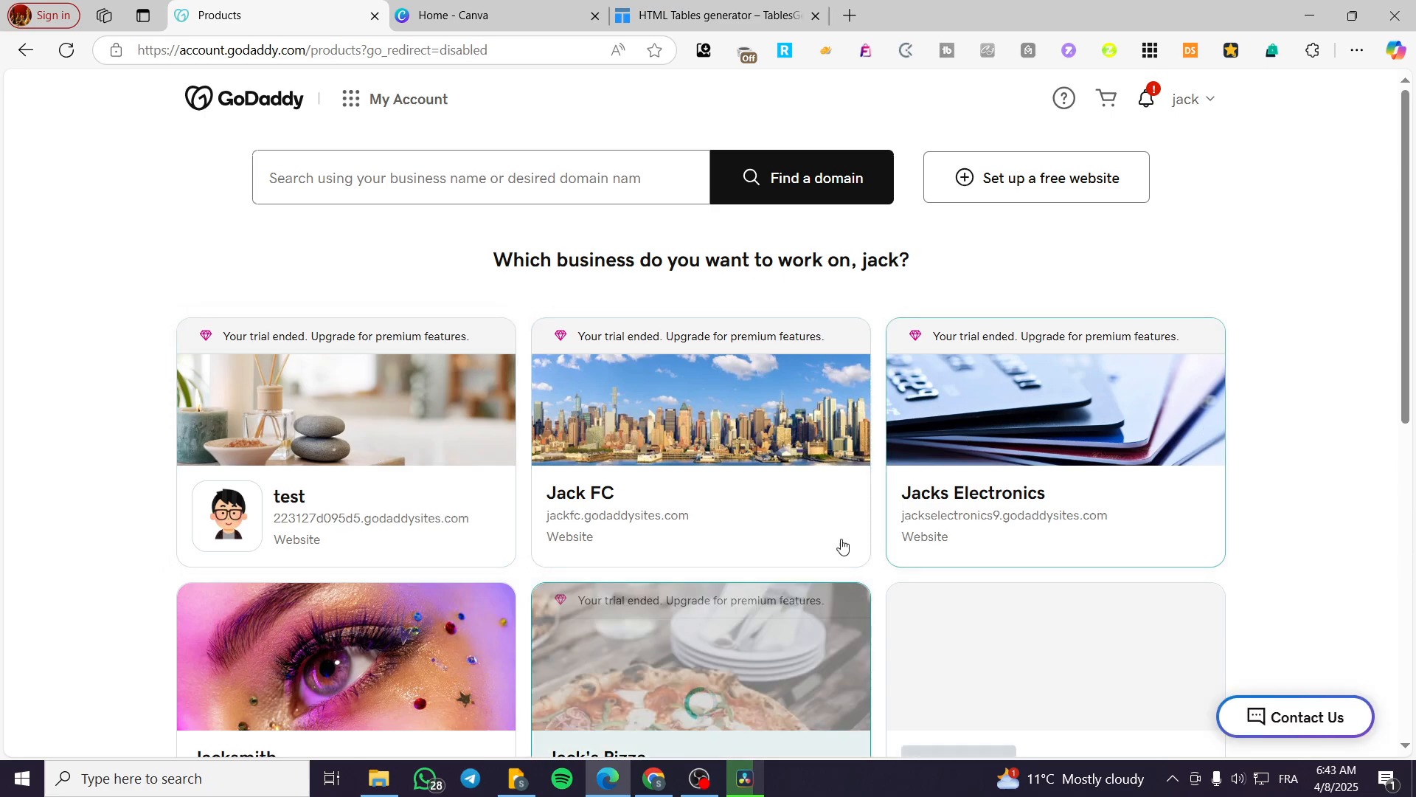
{"action": "left_click", "coordinate": [989, 526]}
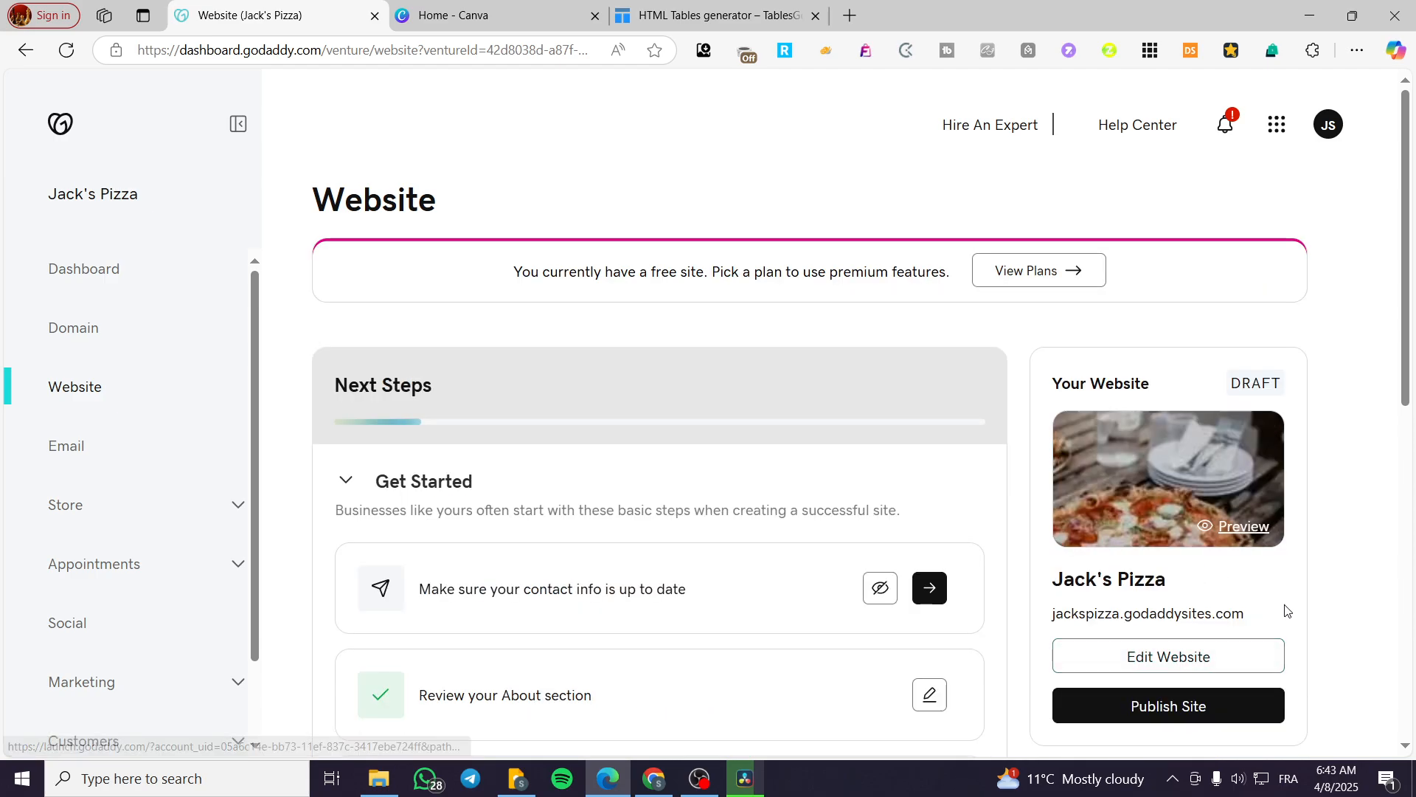
{"action": "left_click", "coordinate": [1185, 662]}
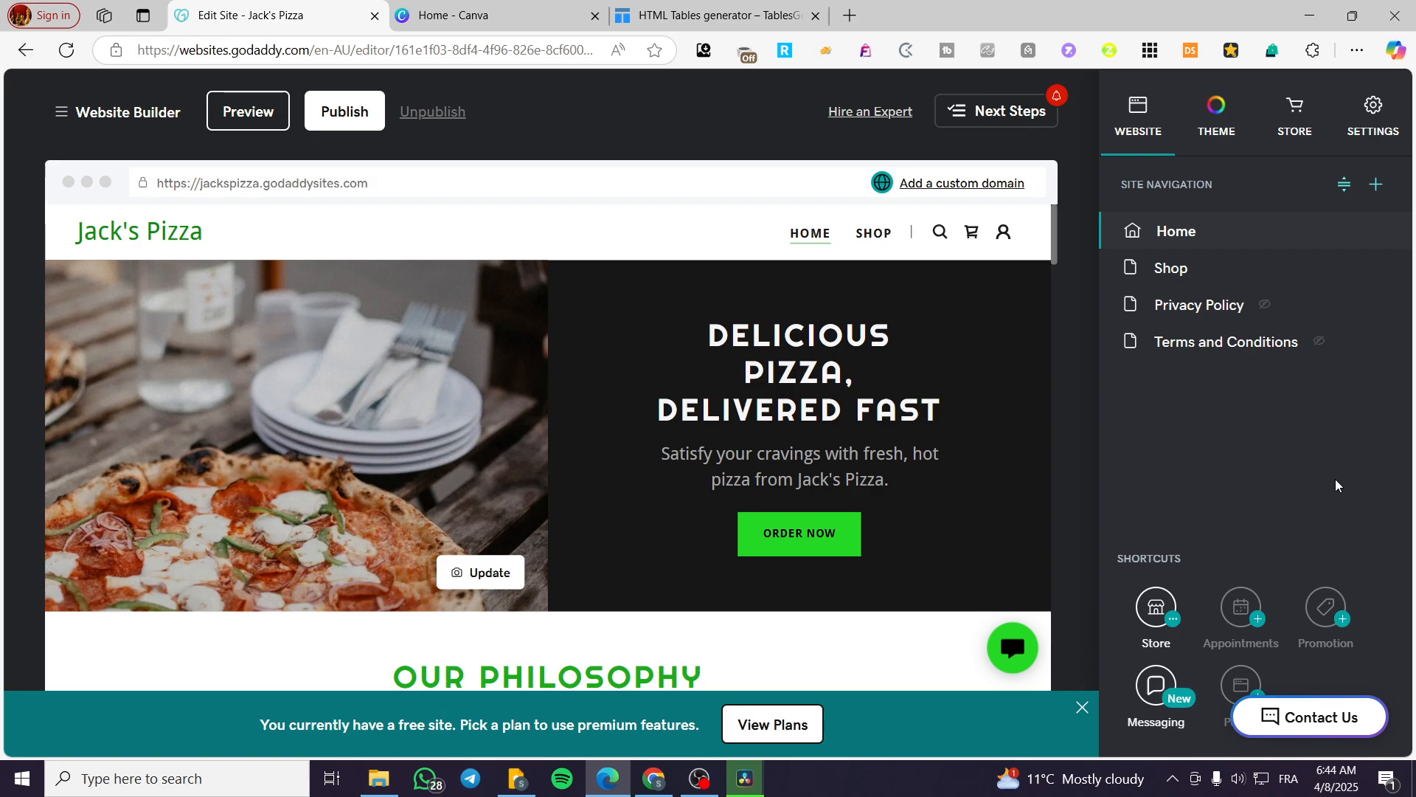
Add an HTML section from Files & Web directly below the featured products section on the Home page.
{"action": "scroll", "coordinate": [800, 445], "scroll_direction": "down", "scroll_amount": 15}
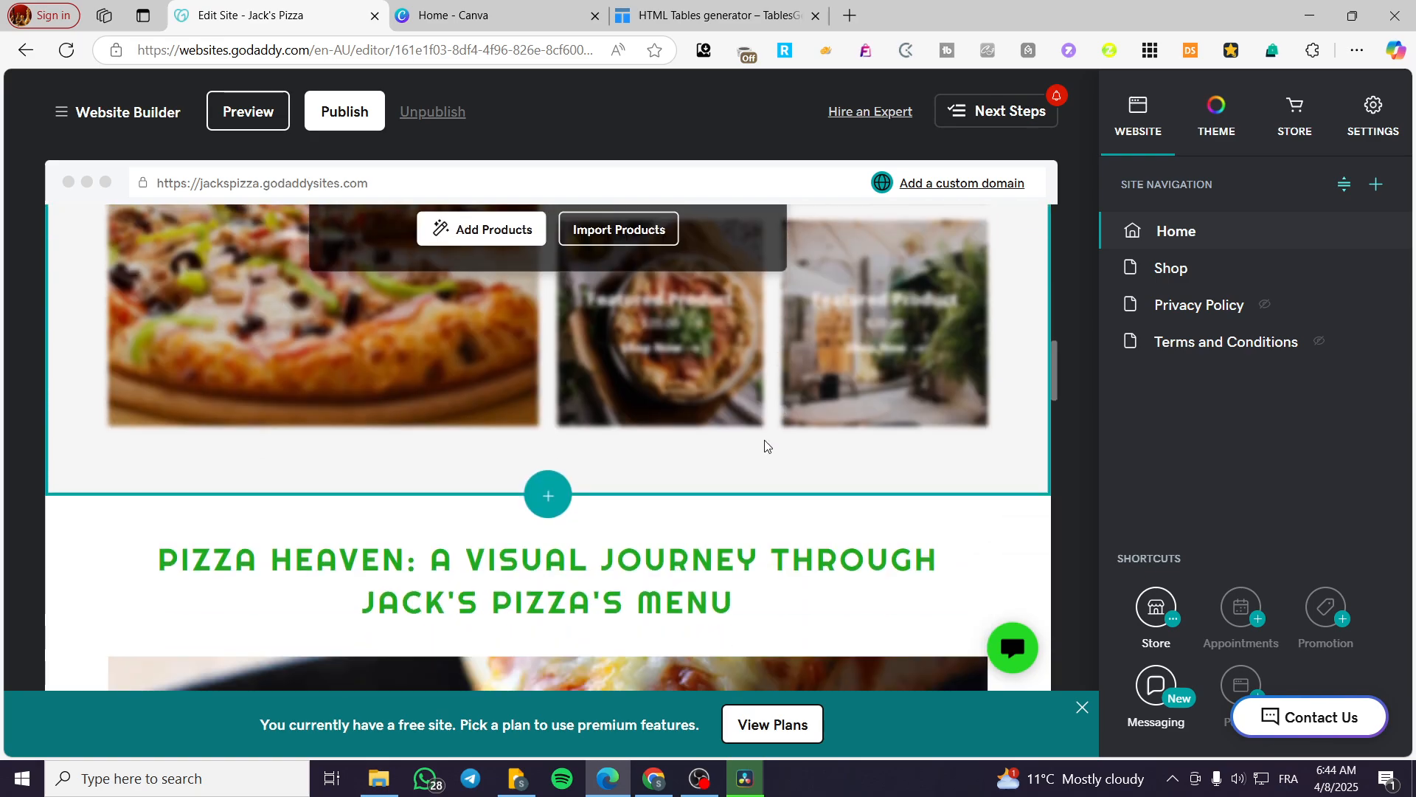
{"action": "left_click", "coordinate": [546, 503]}
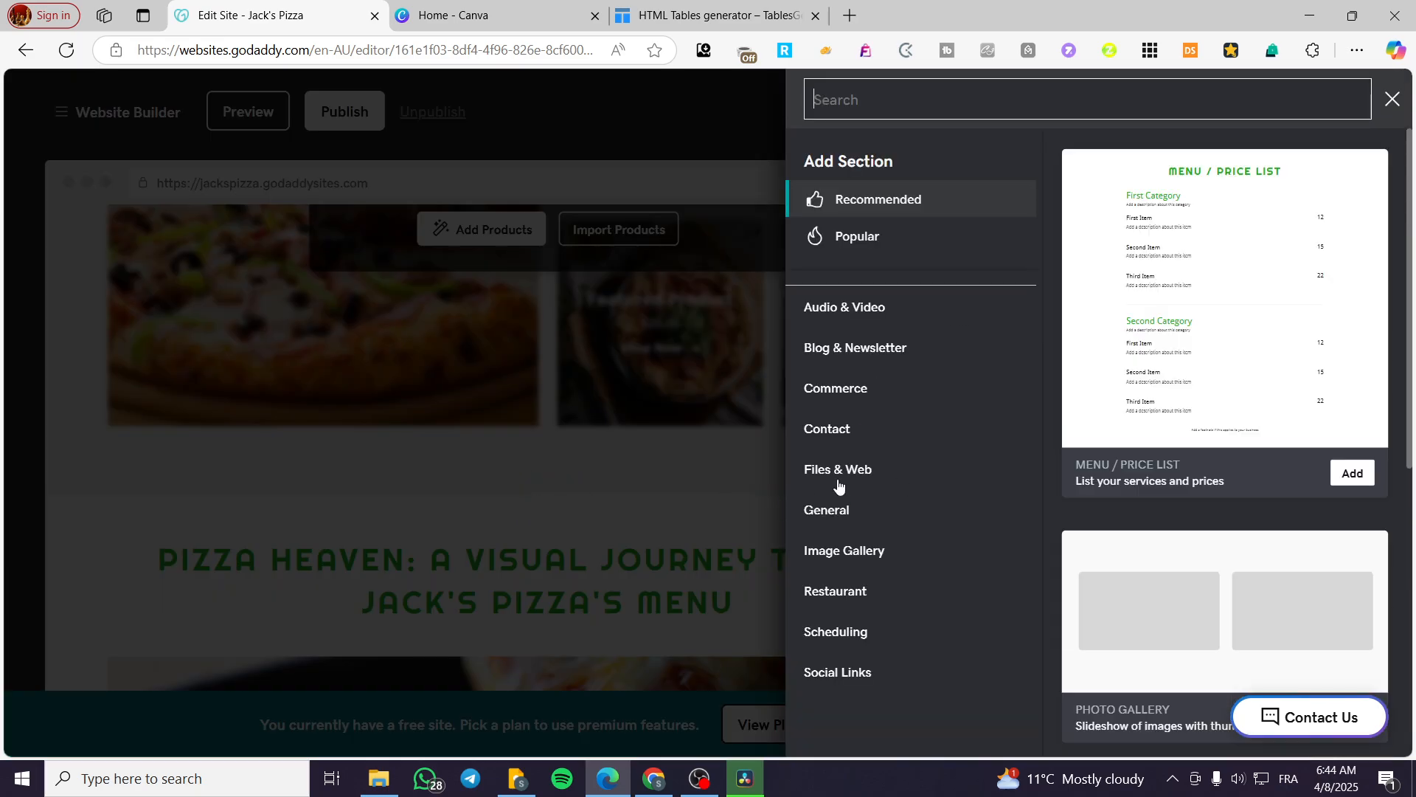
{"action": "left_click", "coordinate": [841, 468]}
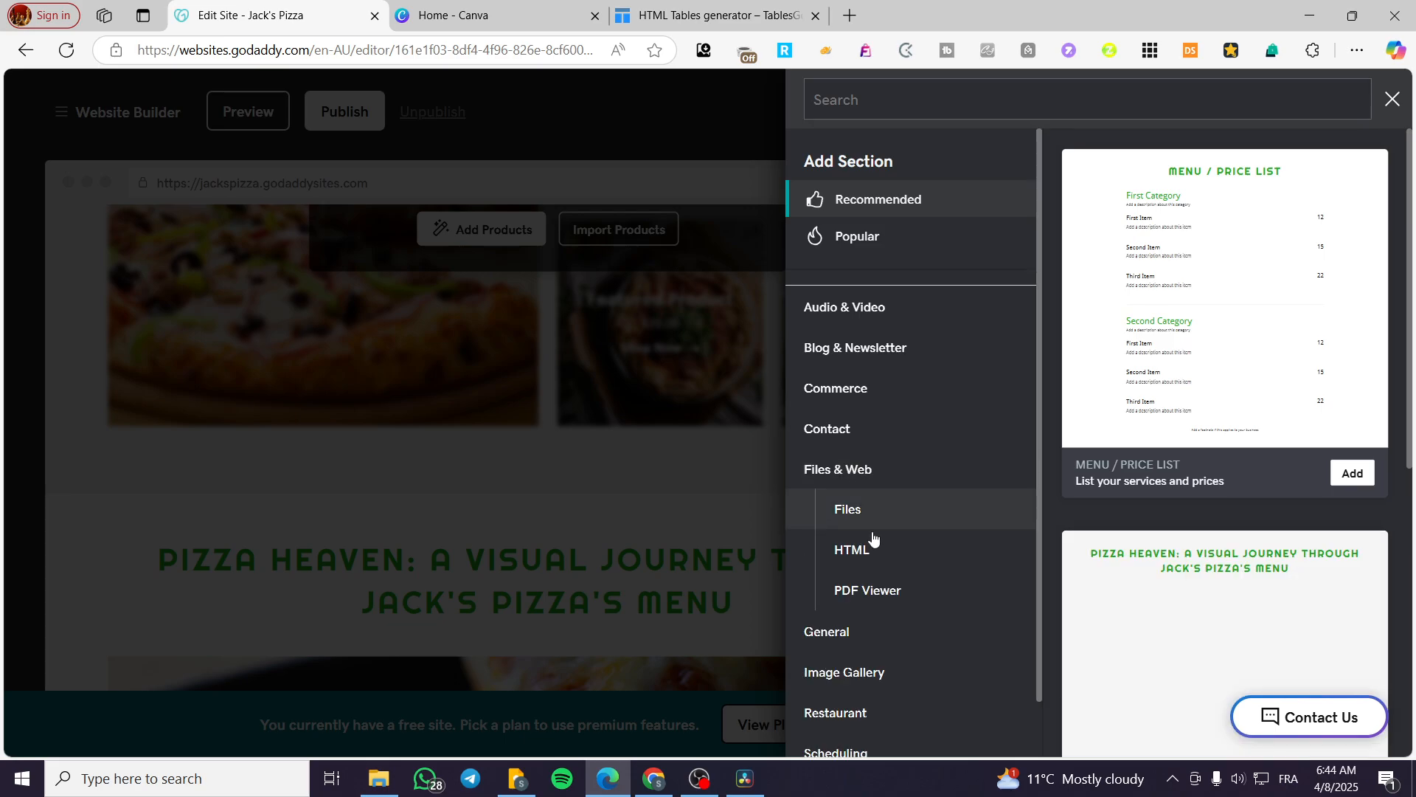
{"action": "left_click", "coordinate": [854, 549]}
{"action": "left_click", "coordinate": [1325, 294]}
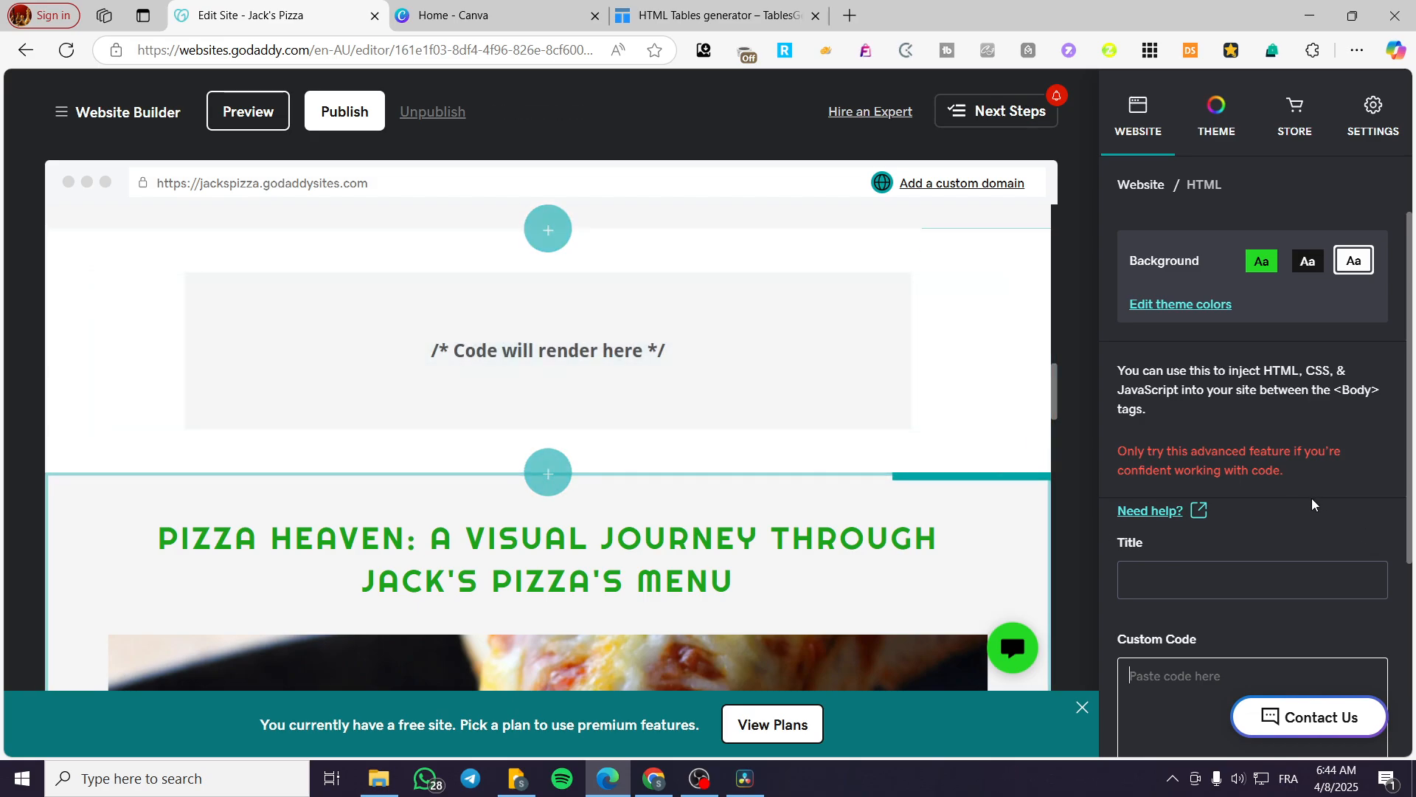
{"action": "scroll", "coordinate": [912, 435], "scroll_direction": "up", "scroll_amount": 1}
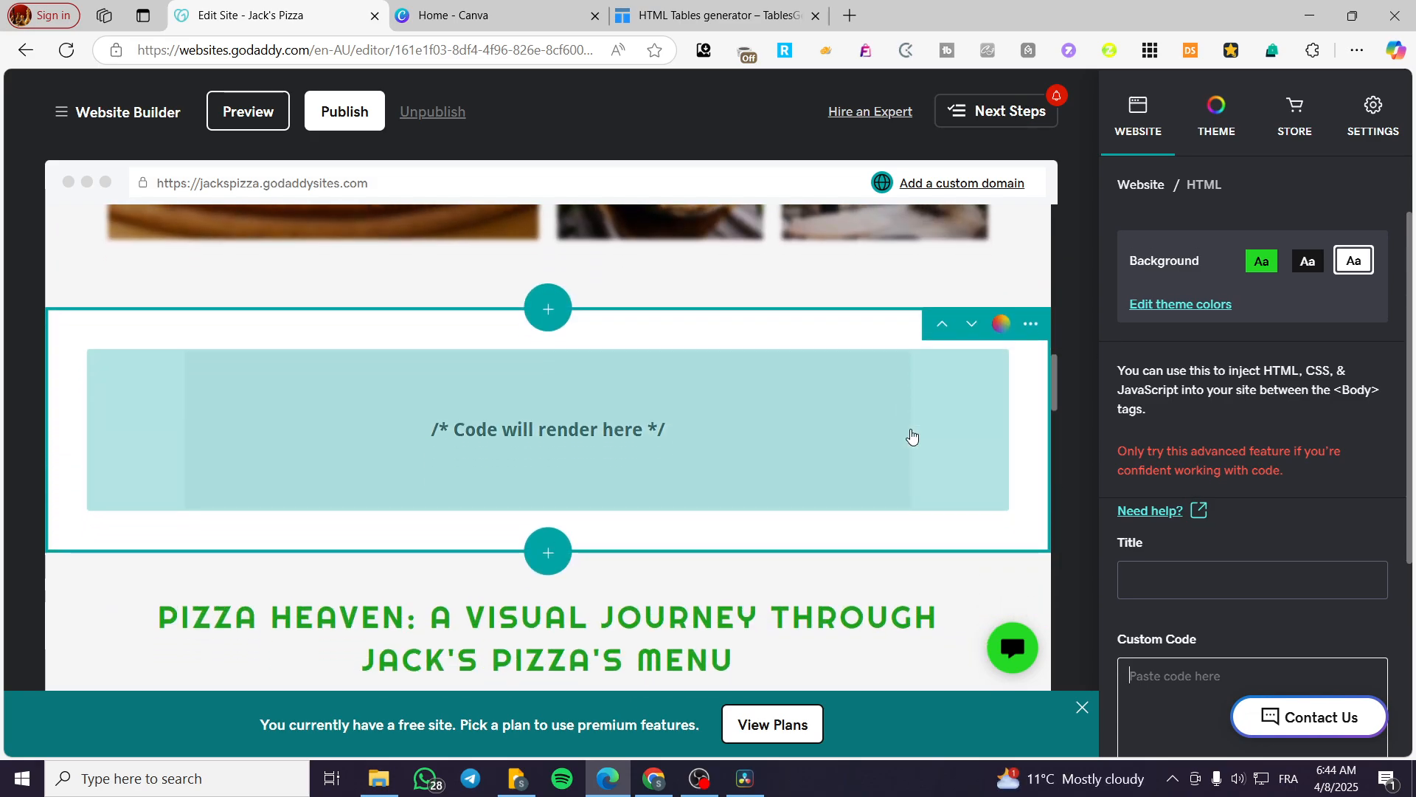
Switch to Tables Generator, dismiss the ad, and review the sample table's generated HTML code.
{"action": "left_click", "coordinate": [466, 7]}
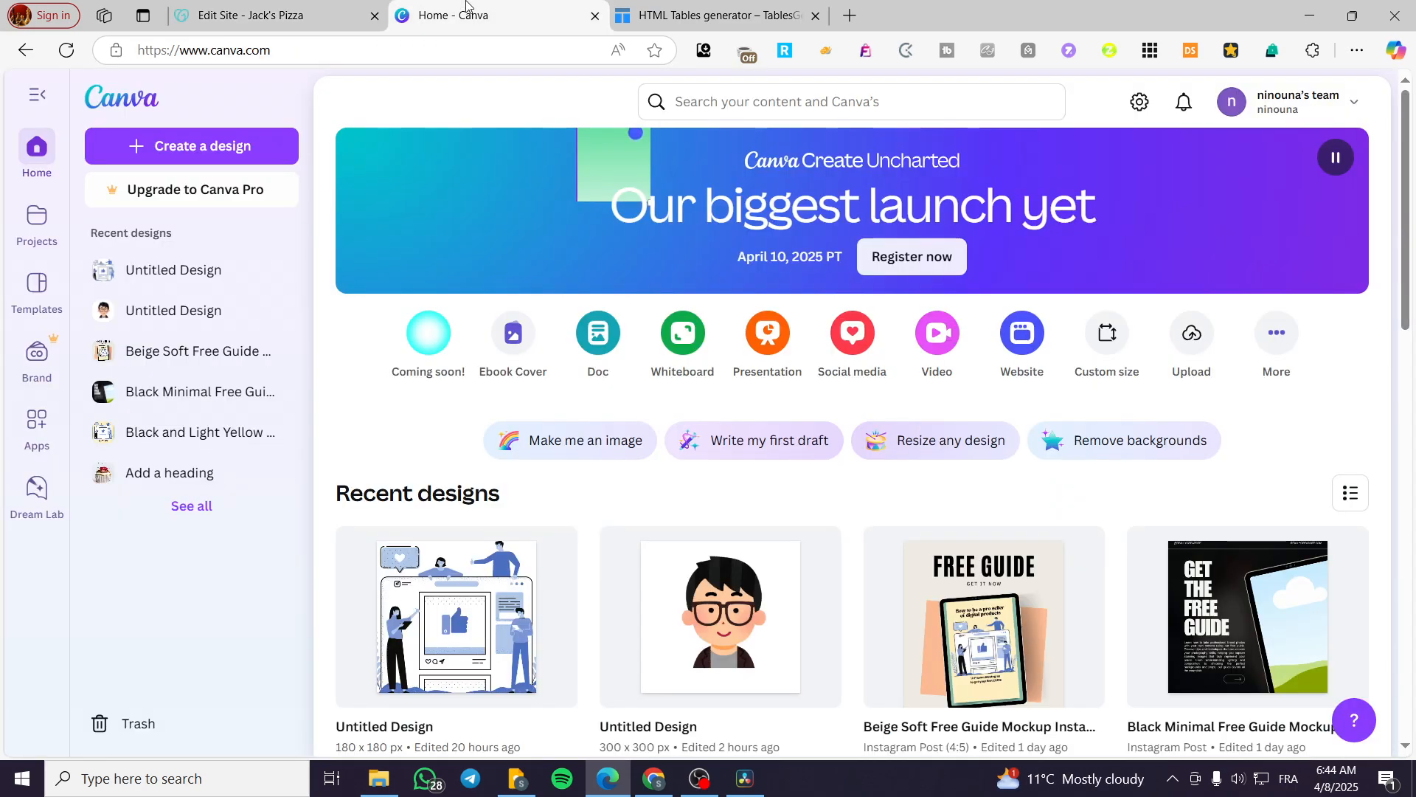
{"action": "left_click", "coordinate": [651, 6]}
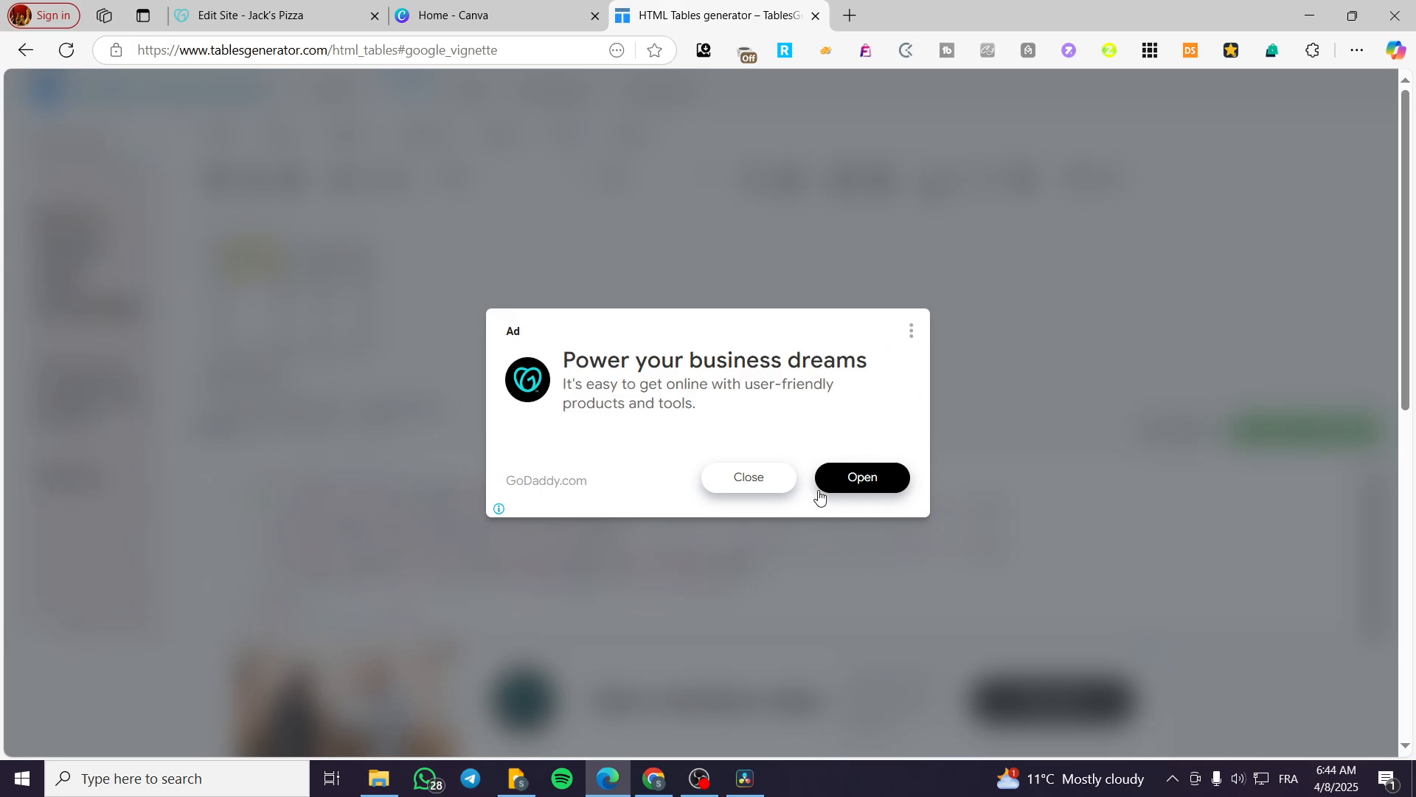
{"action": "left_click", "coordinate": [742, 479]}
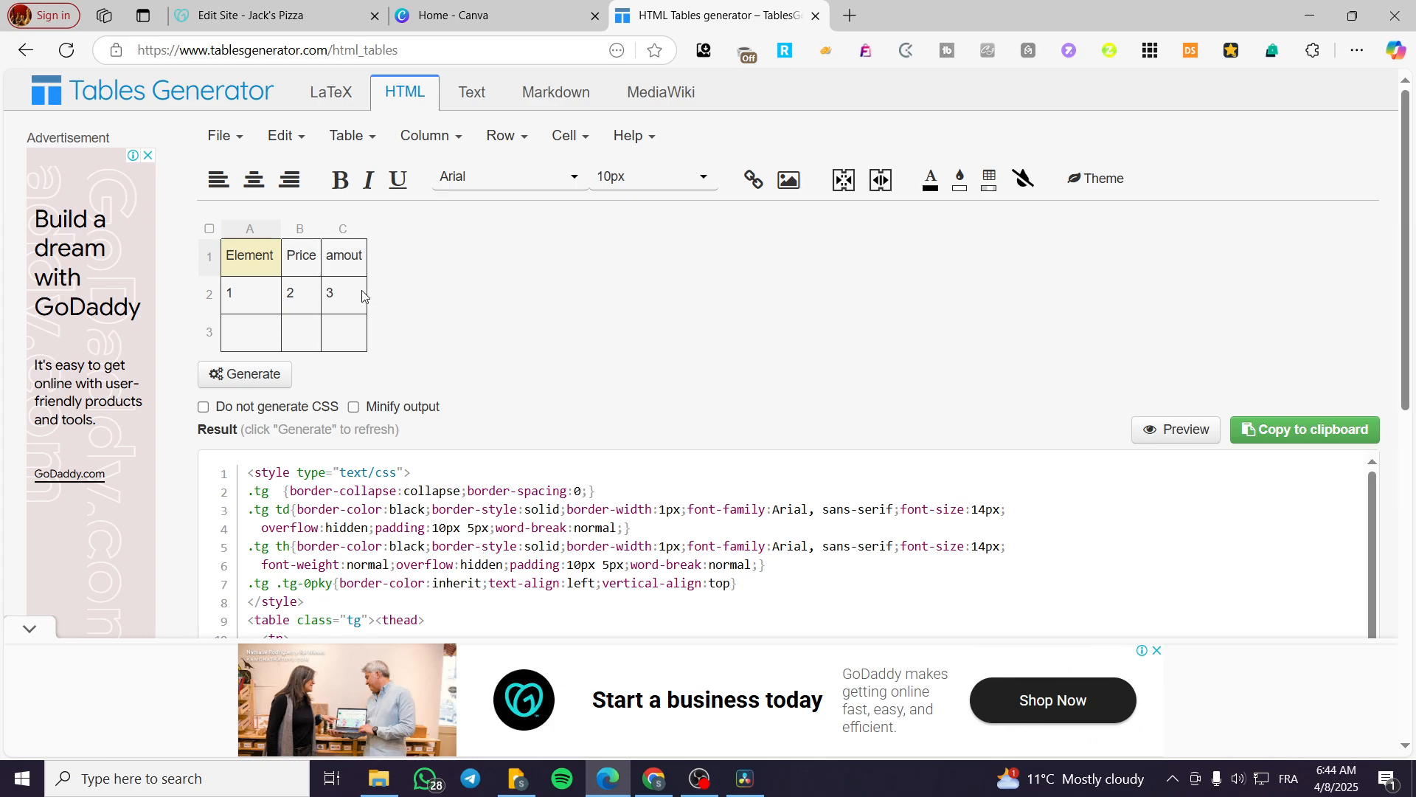
{"action": "scroll", "coordinate": [460, 578], "scroll_direction": "down", "scroll_amount": 3}
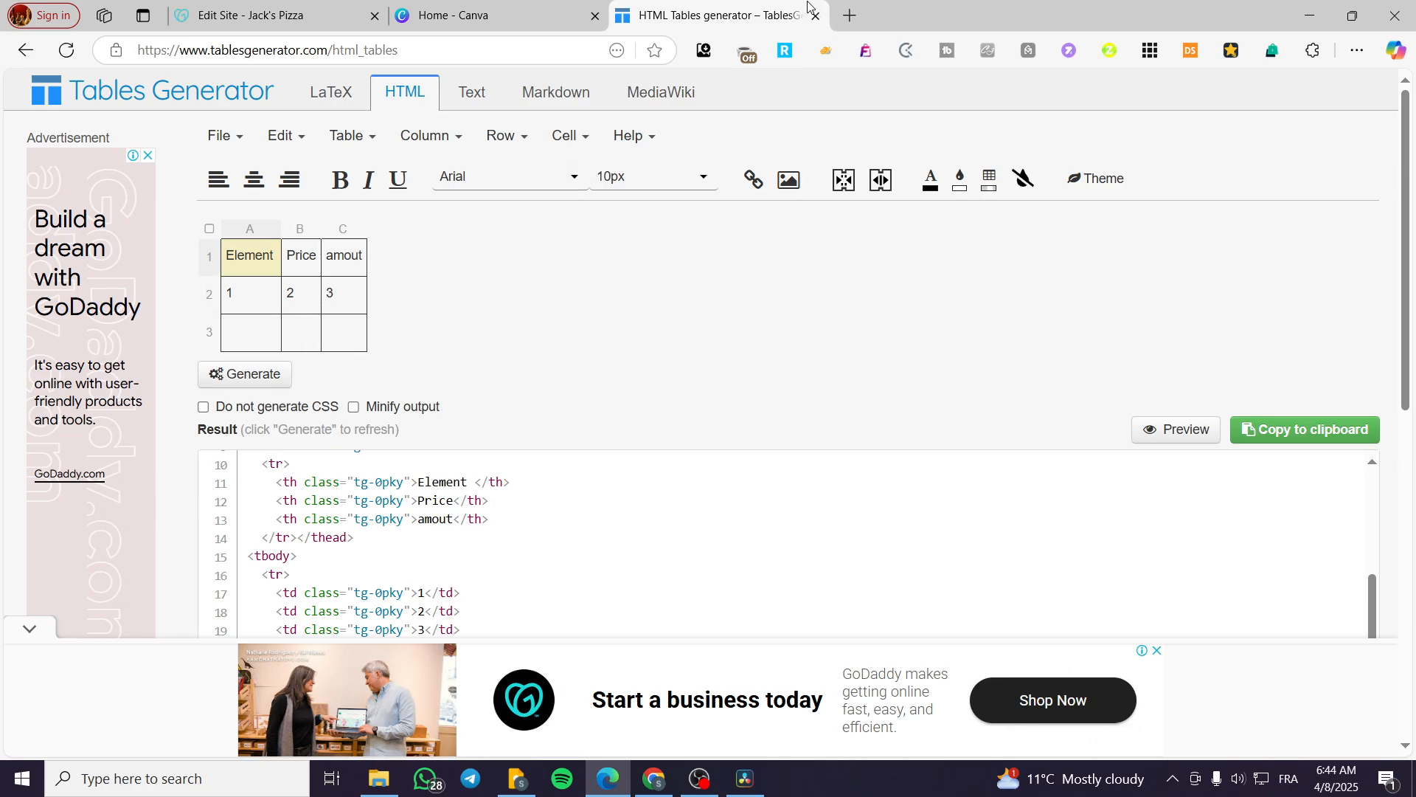
Switch to Canva and search its templates for "table".
{"action": "left_click", "coordinate": [541, 6]}
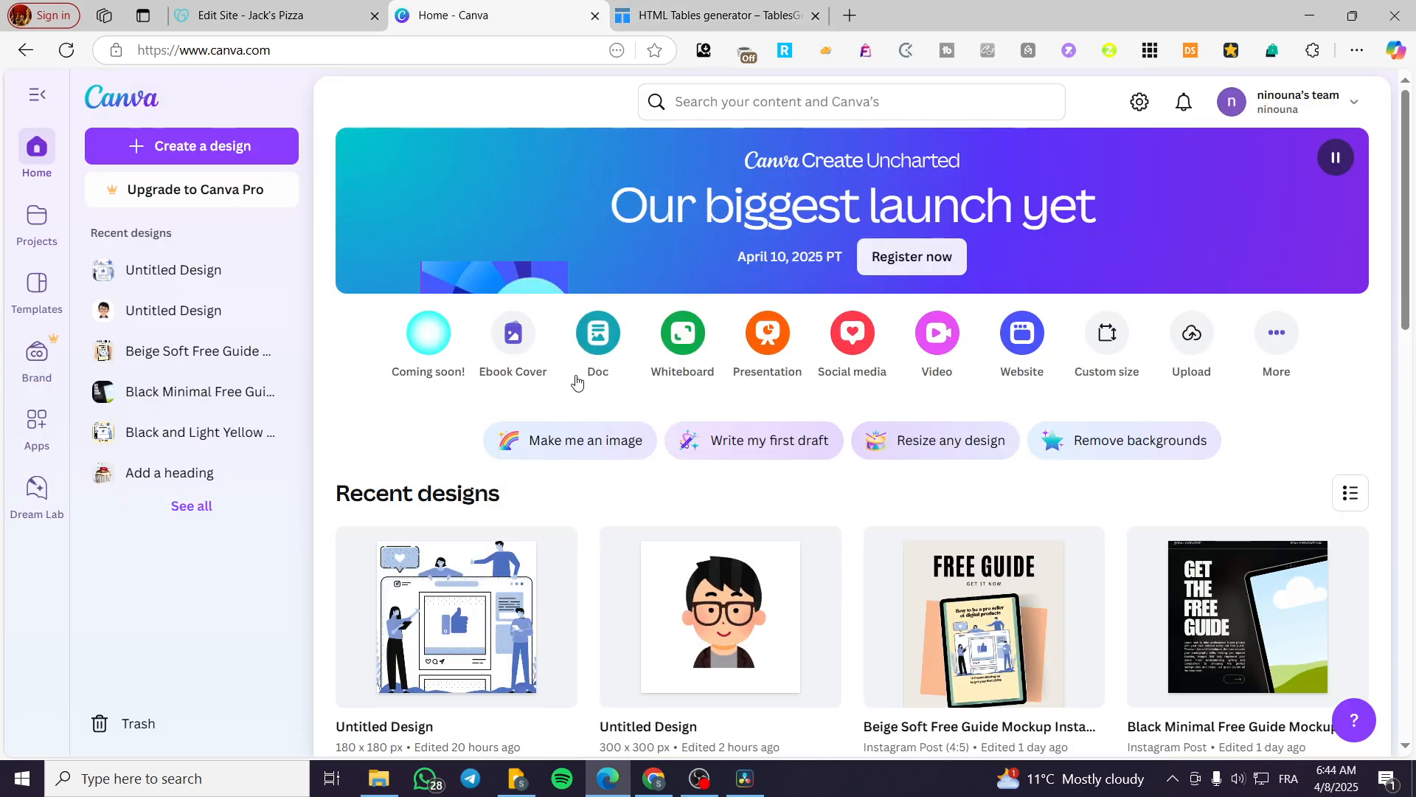
{"action": "left_click", "coordinate": [816, 96]}
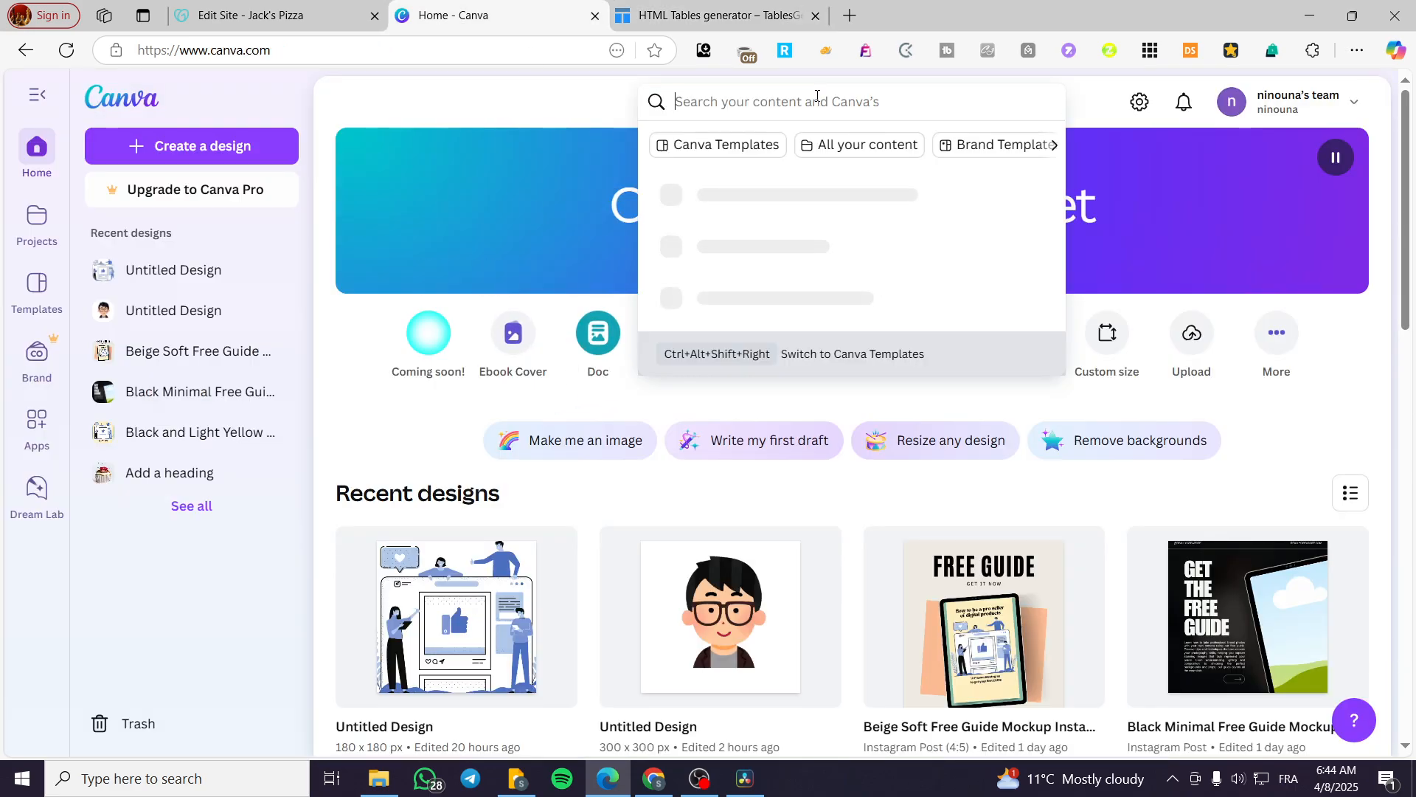
{"action": "type", "text": "table"}
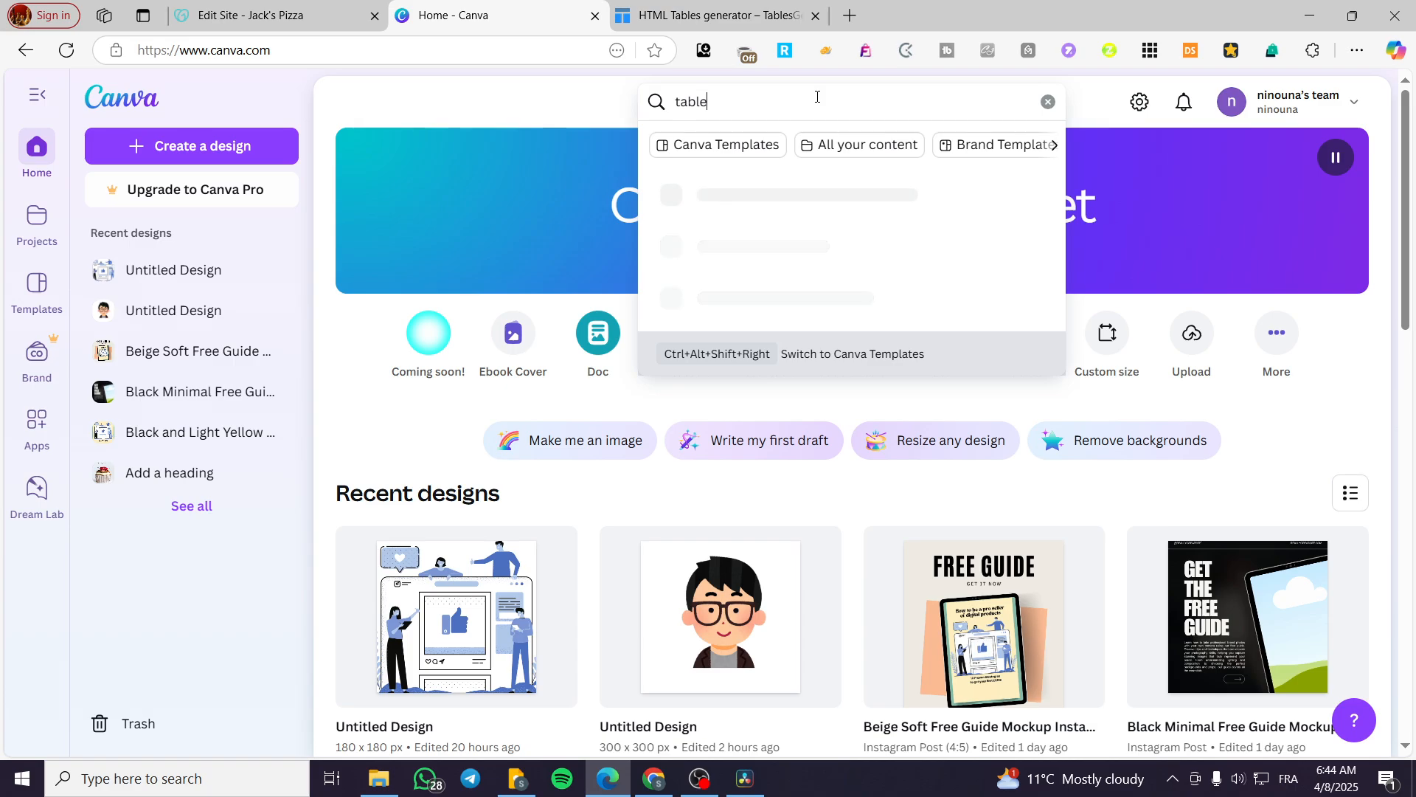
{"action": "key", "text": "Return"}
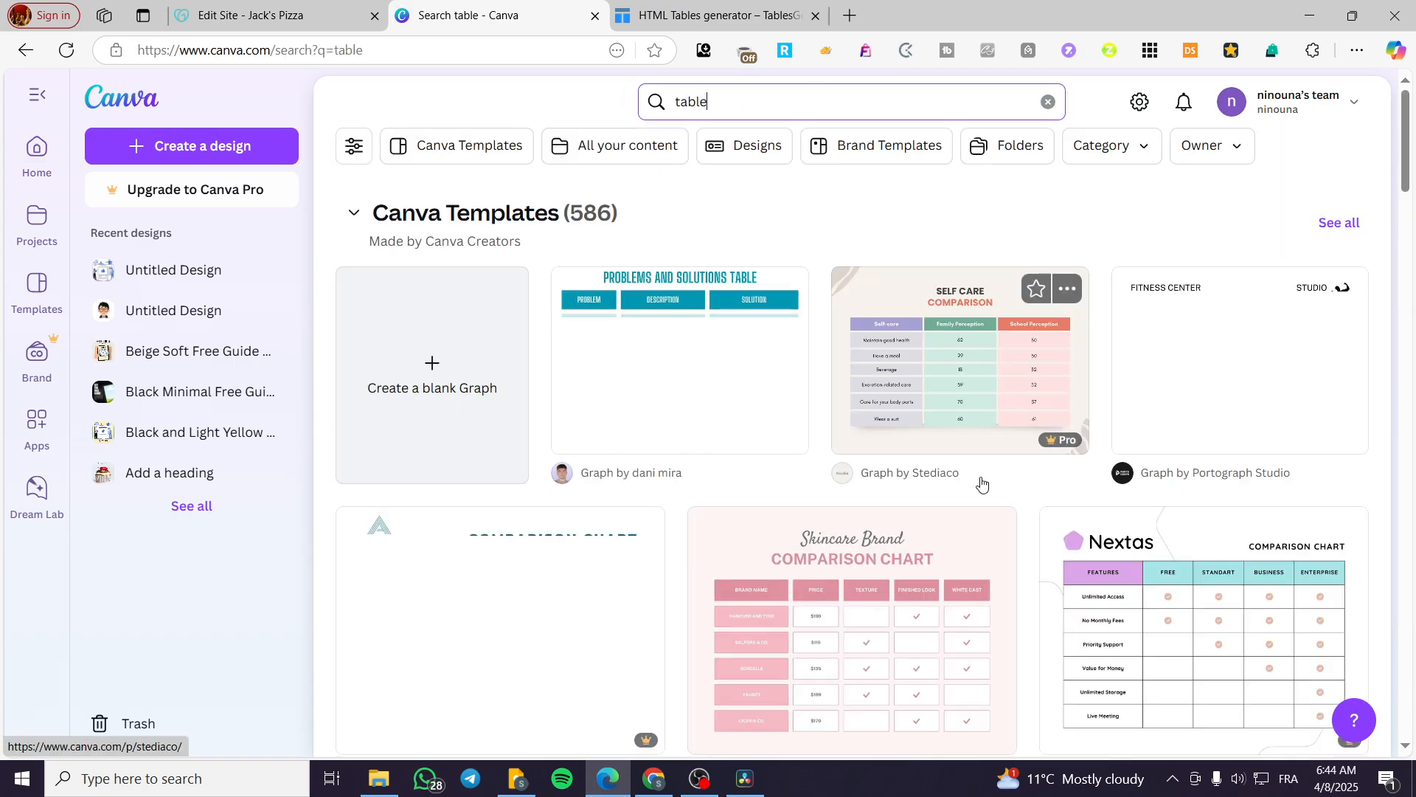
{"action": "scroll", "coordinate": [1091, 368], "scroll_direction": "down", "scroll_amount": 1}
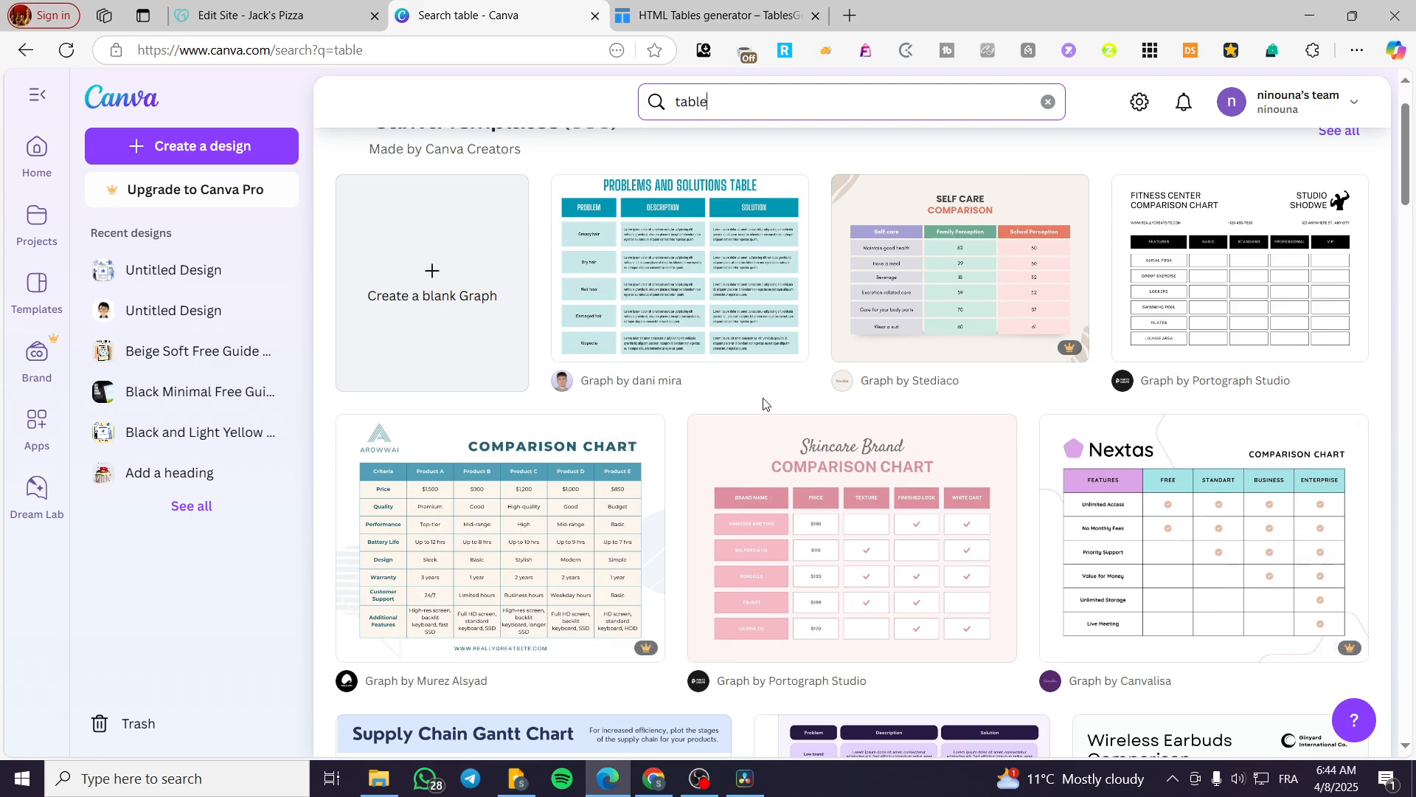
{"action": "left_click", "coordinate": [744, 4]}
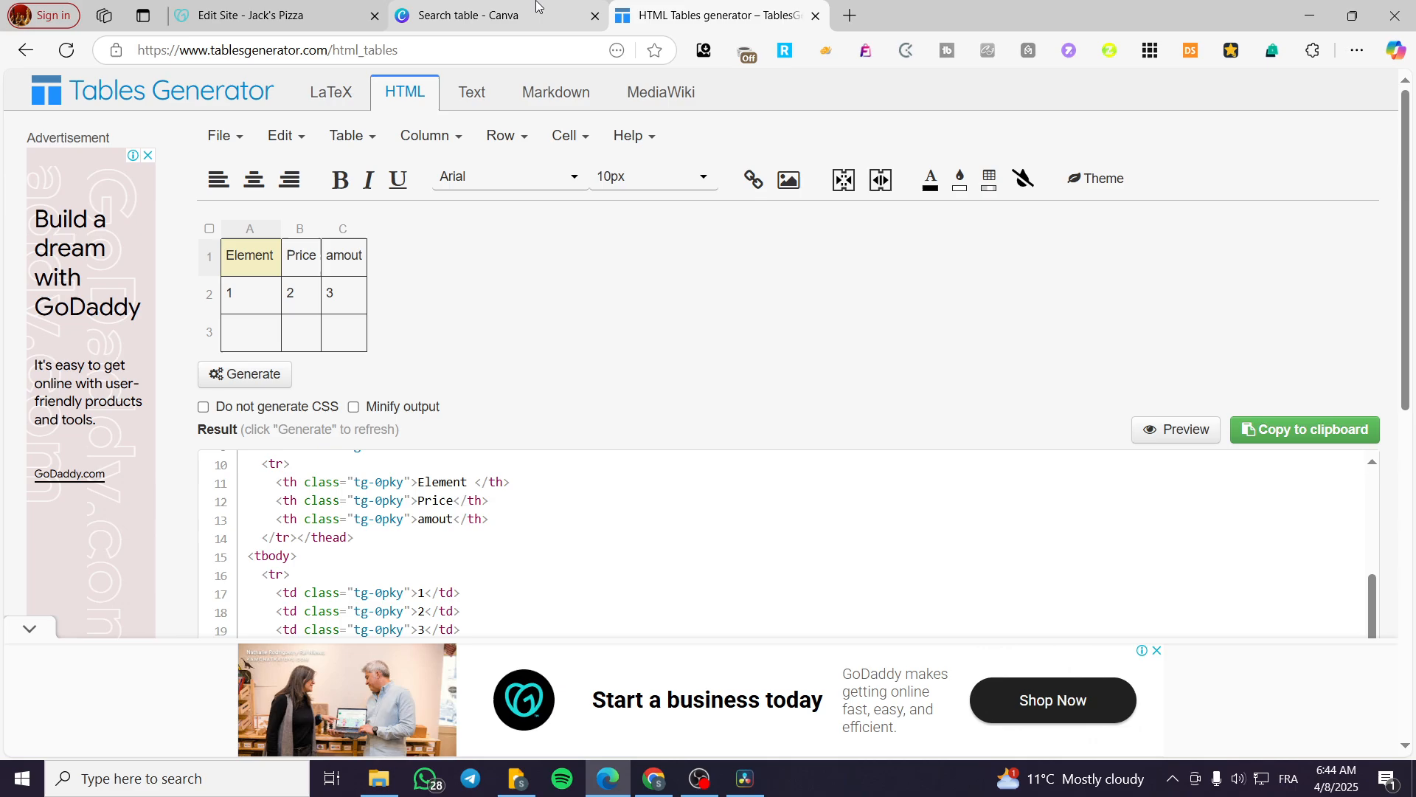
{"action": "left_click", "coordinate": [480, 14]}
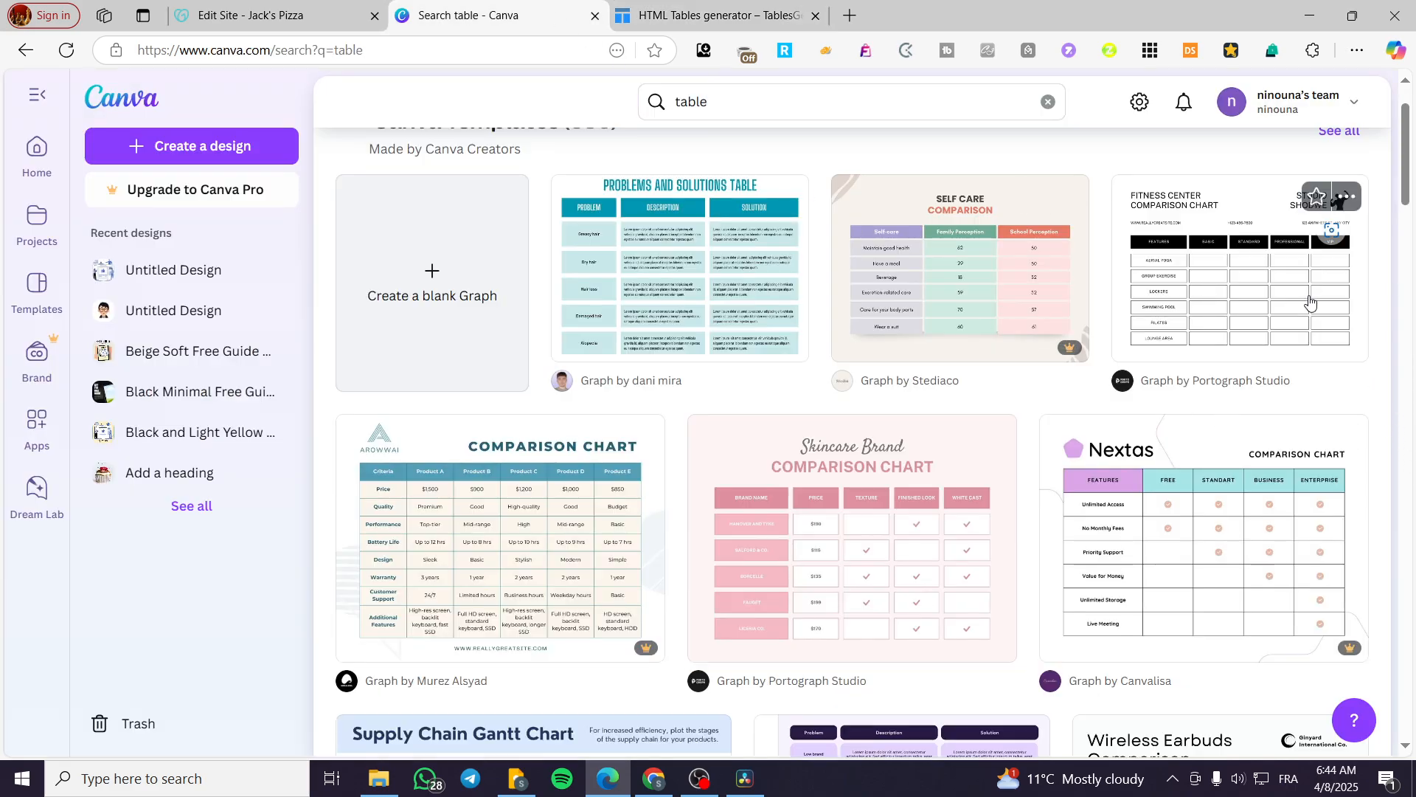
{"action": "left_click", "coordinate": [273, 15]}
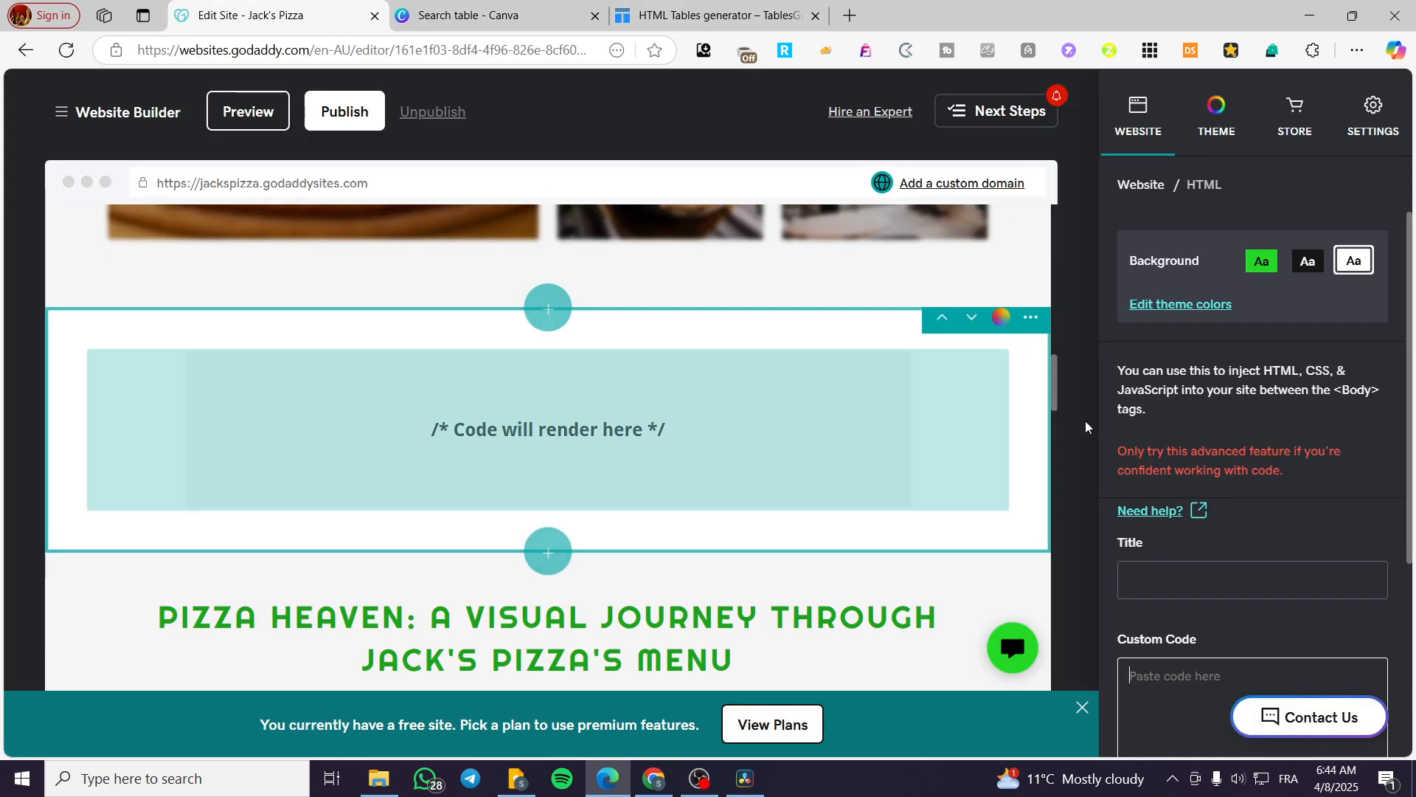
{"action": "left_click", "coordinate": [503, 10]}
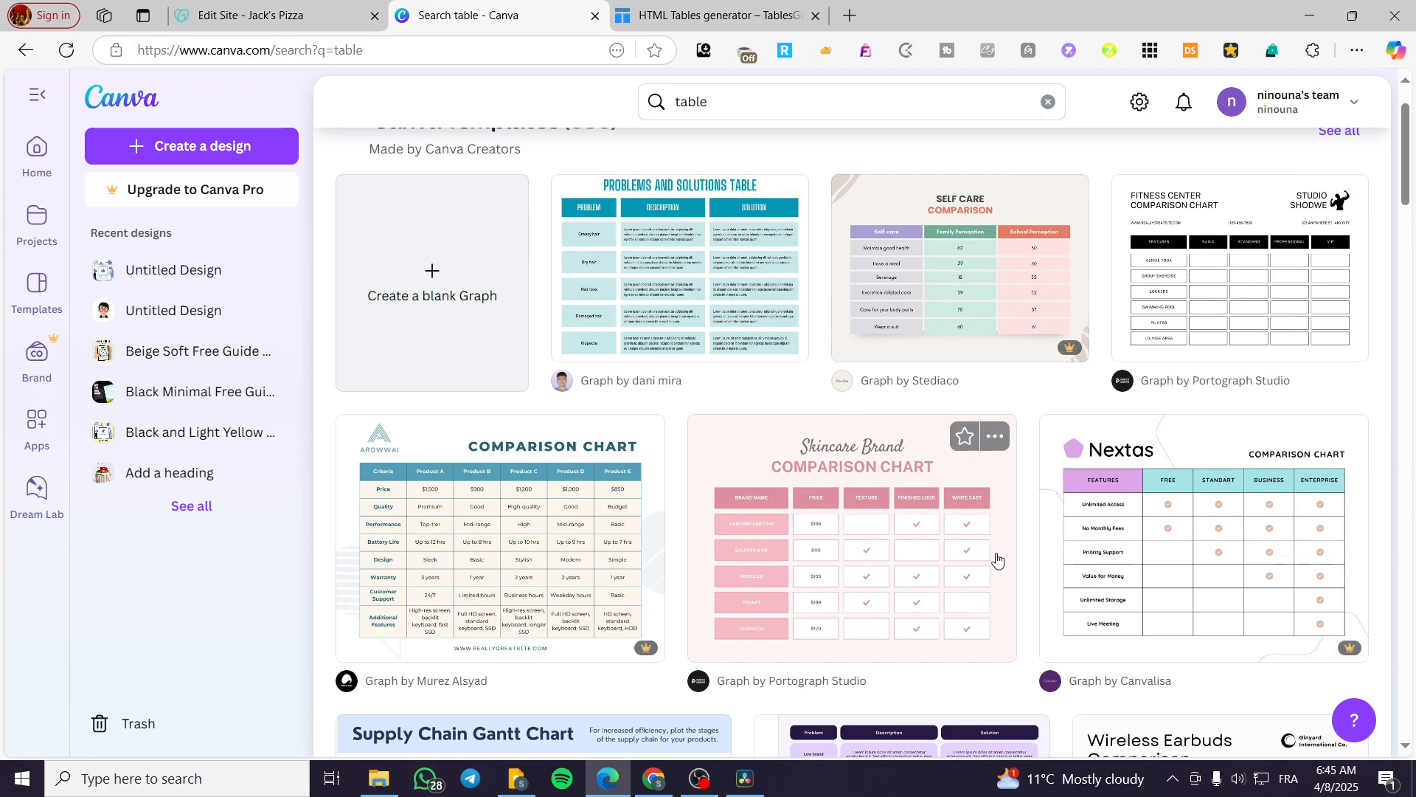
Find the Beige and Orange Professional Corporate Comparison Chart template among the Canva results and open it for customizing.
{"action": "scroll", "coordinate": [1033, 553], "scroll_direction": "down", "scroll_amount": 3}
{"action": "scroll", "coordinate": [1212, 508], "scroll_direction": "down", "scroll_amount": 2}
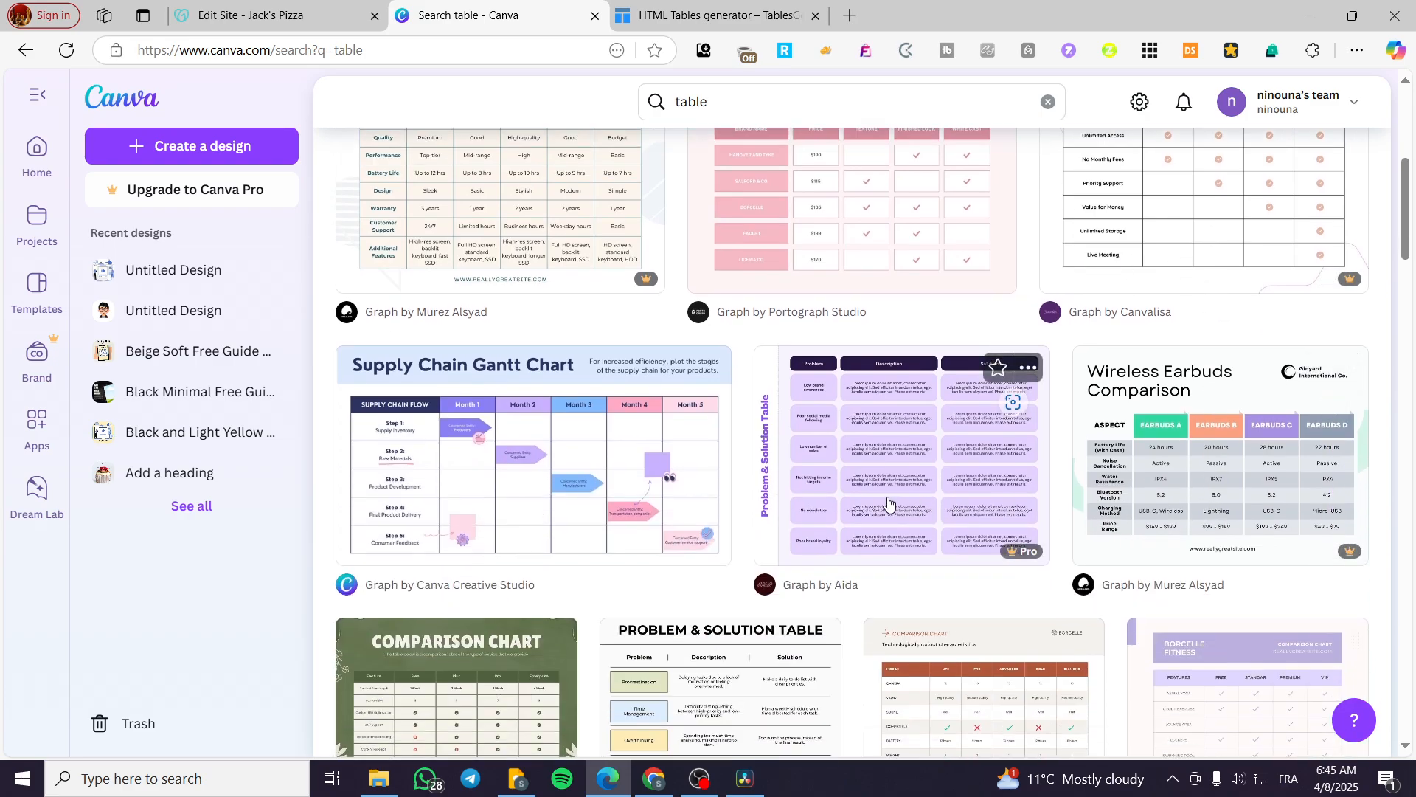
{"action": "scroll", "coordinate": [1224, 508], "scroll_direction": "down", "scroll_amount": 3}
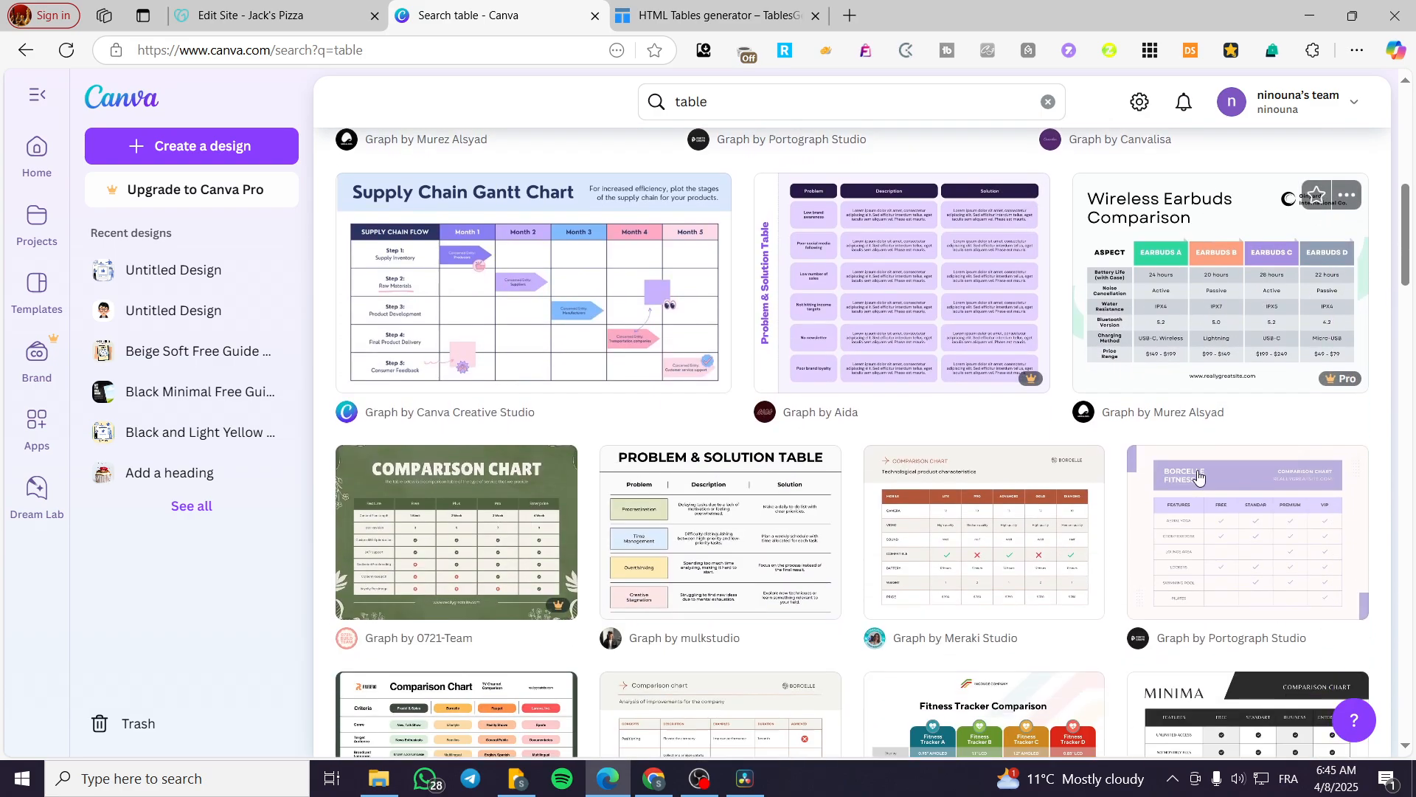
{"action": "left_click", "coordinate": [978, 518]}
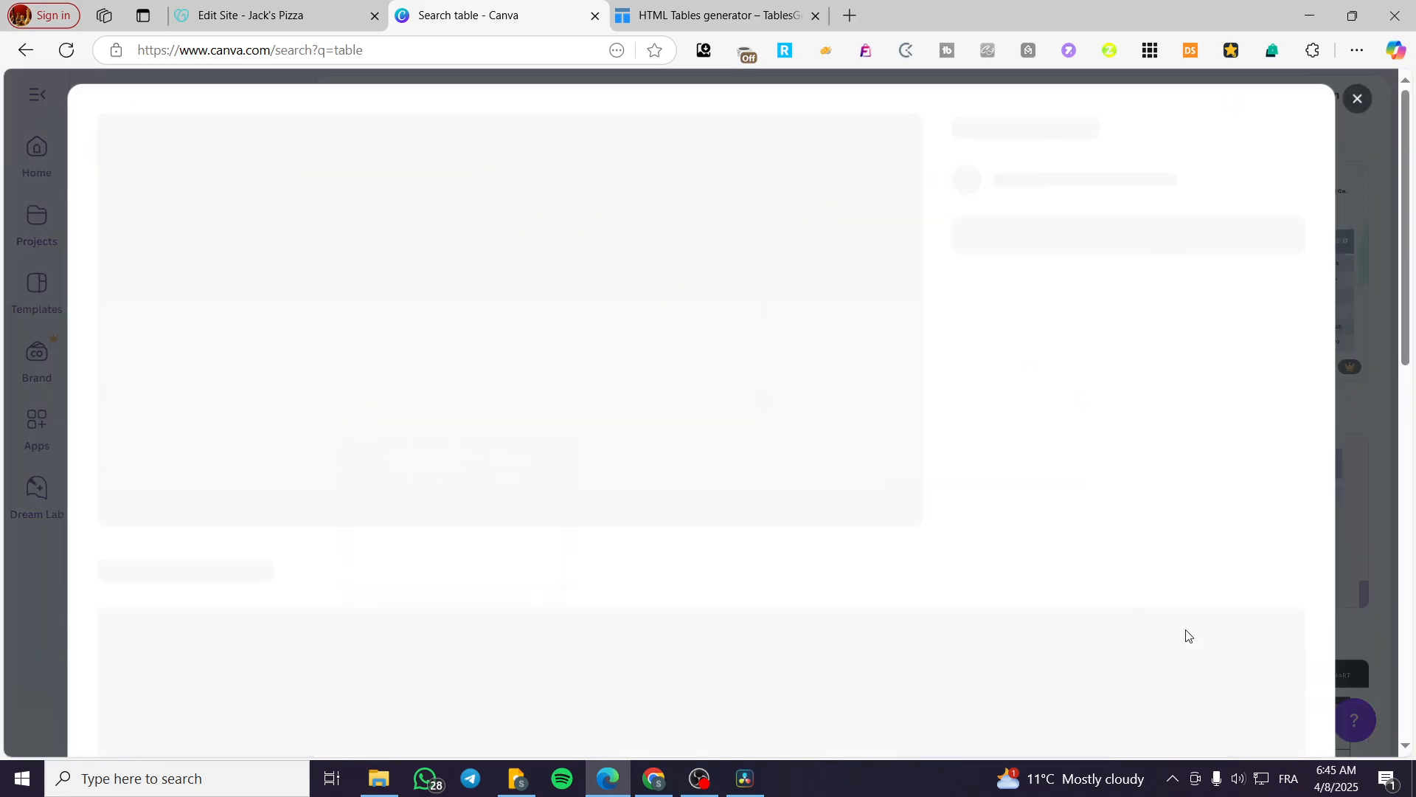
{"action": "left_click", "coordinate": [1101, 344]}
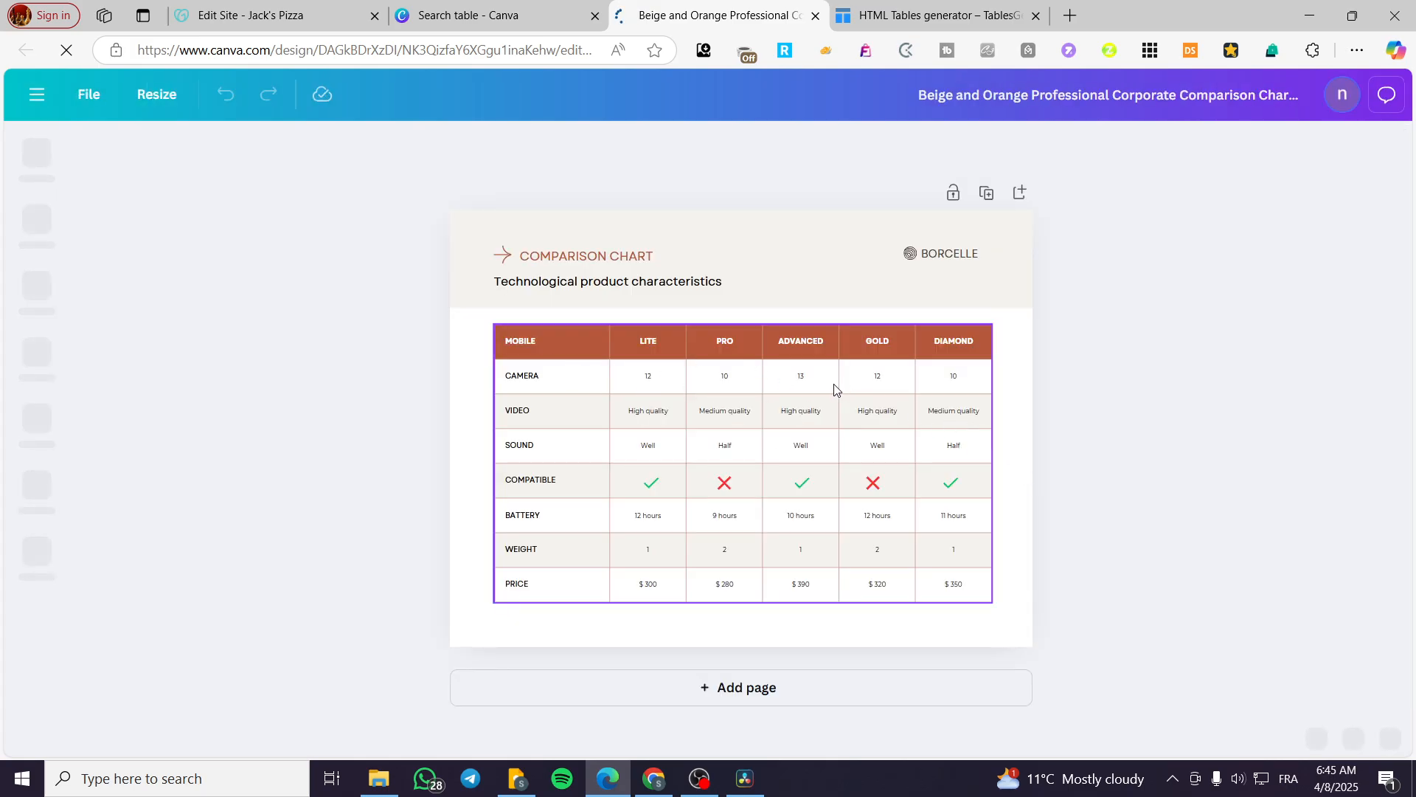
Examine the comparison chart's table cells, title and subtitle as separately editable text.
{"action": "left_click", "coordinate": [524, 345]}
{"action": "double_click", "coordinate": [539, 342]}
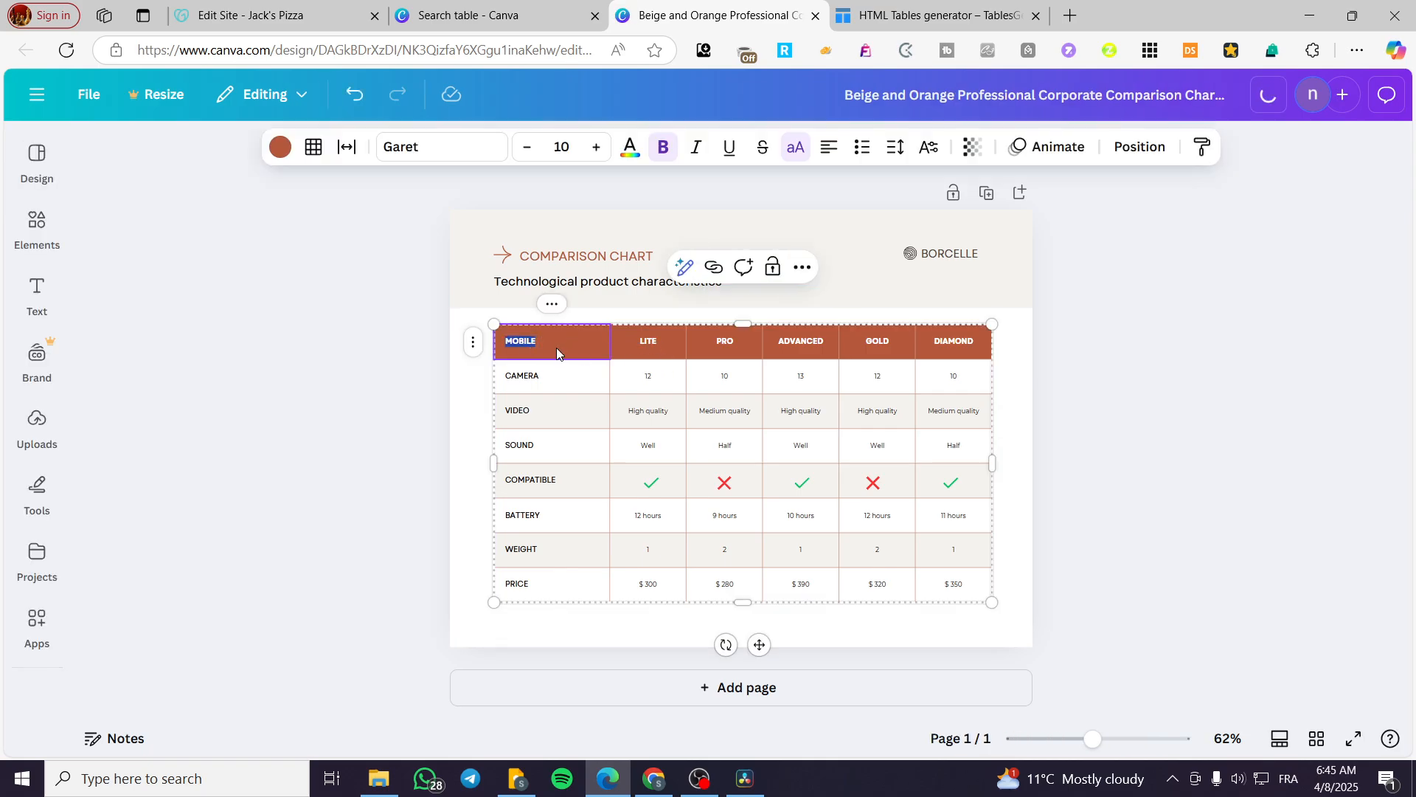
{"action": "left_click", "coordinate": [546, 376]}
{"action": "left_click", "coordinate": [671, 382]}
{"action": "left_click", "coordinate": [726, 379]}
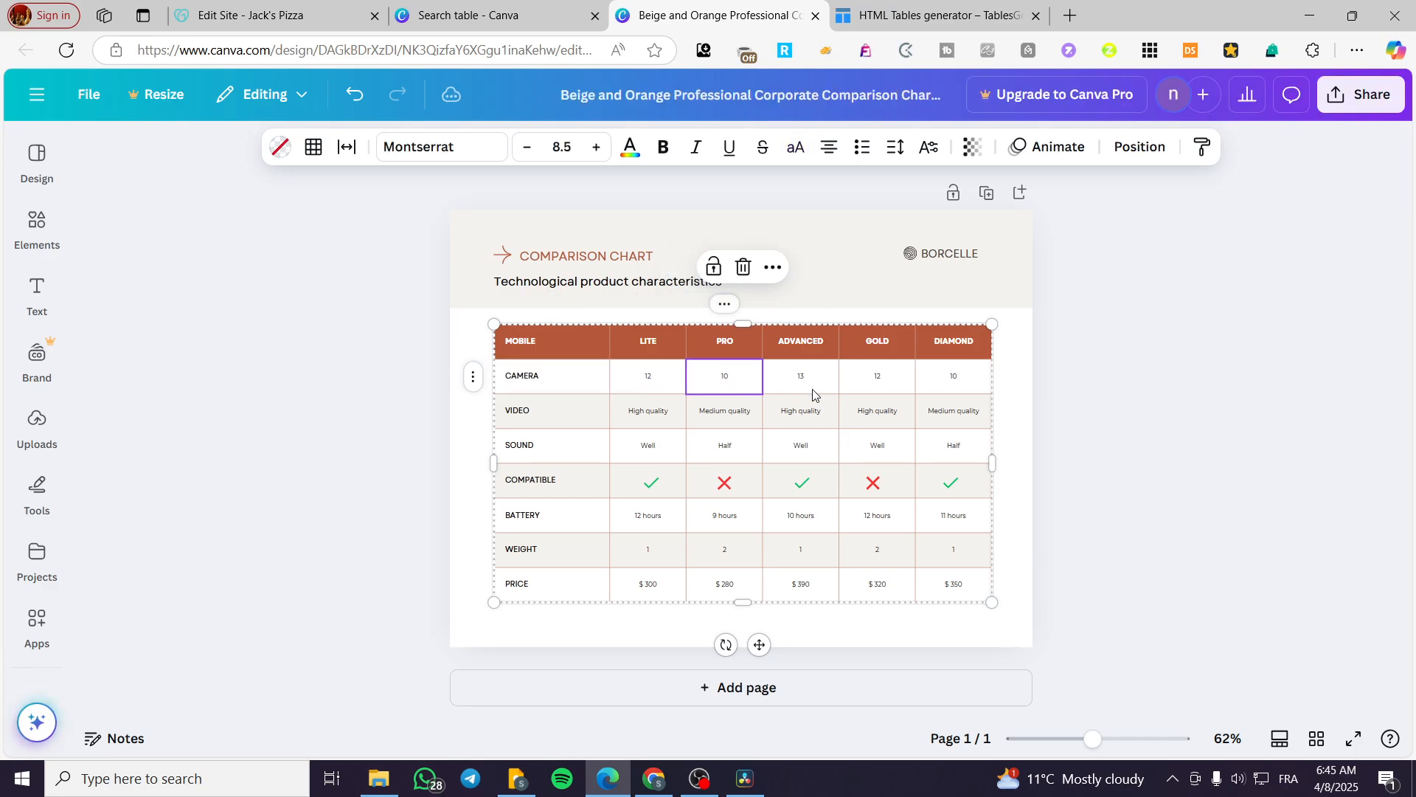
{"action": "left_click", "coordinate": [749, 564]}
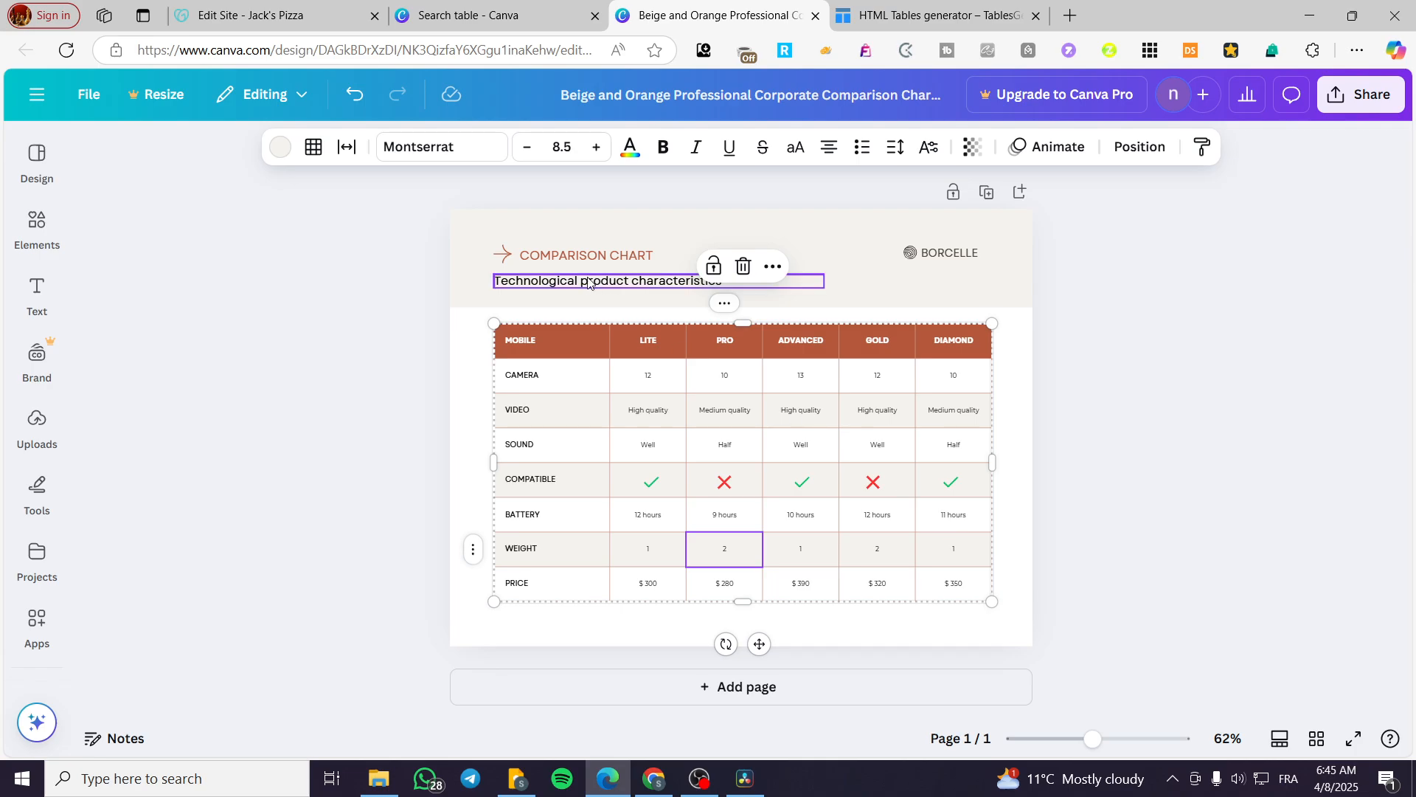
{"action": "double_click", "coordinate": [649, 255]}
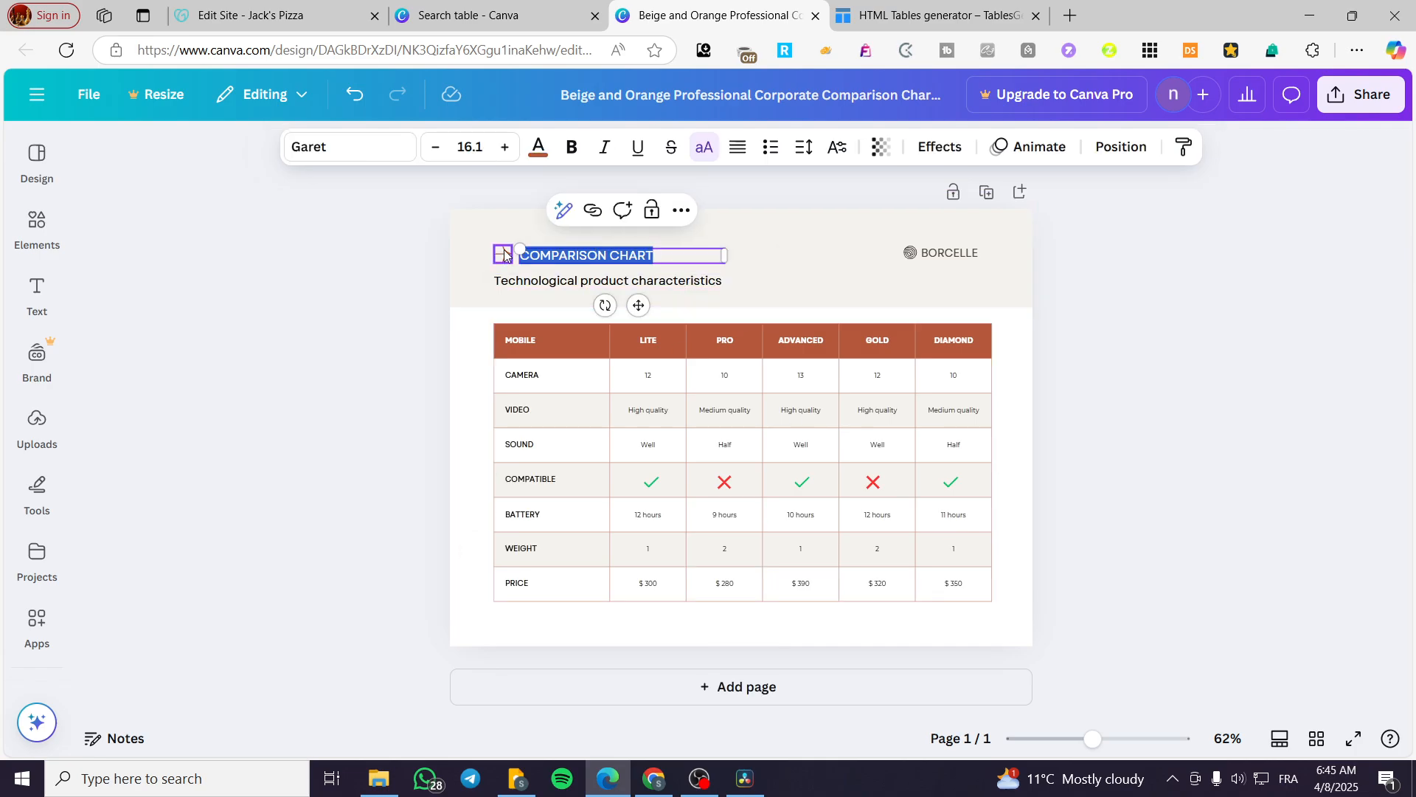
{"action": "left_click", "coordinate": [682, 280]}
{"action": "double_click", "coordinate": [682, 281]}
Replace the BORCELLE brand text in the chart's header with the account owner's first name in capitals.
{"action": "double_click", "coordinate": [948, 260]}
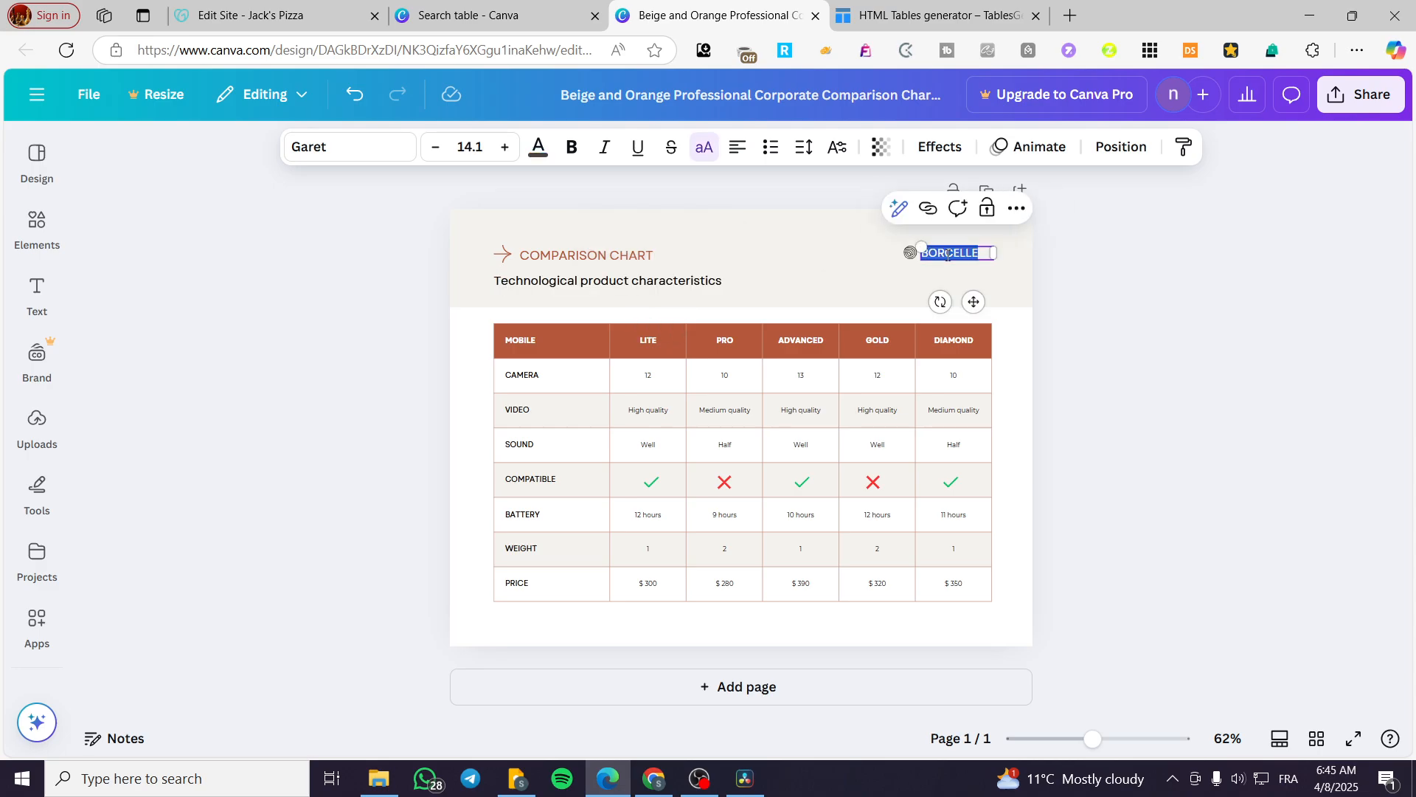
{"action": "key", "text": "BackSpace"}
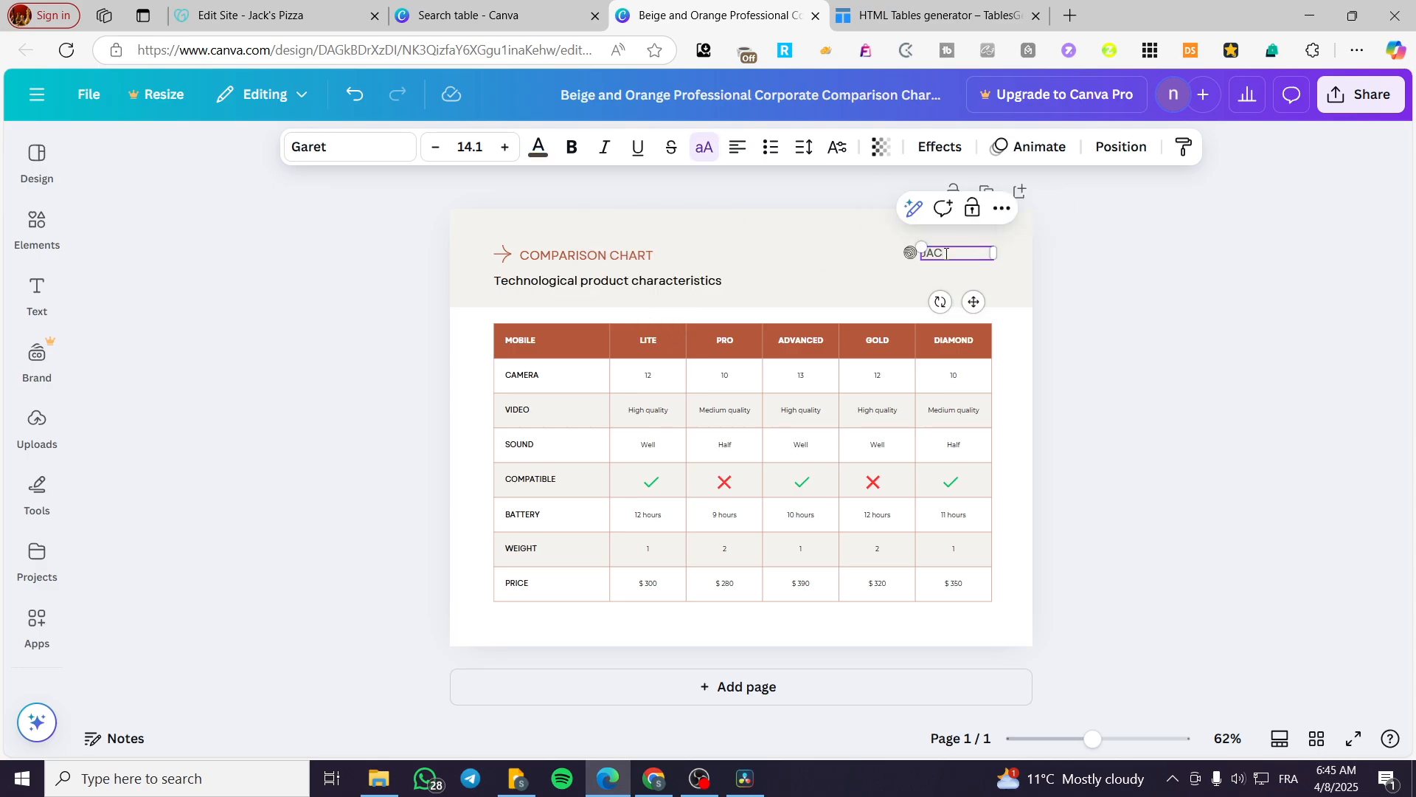
{"action": "type", "text": "JACK"}
{"action": "left_click", "coordinate": [975, 274]}
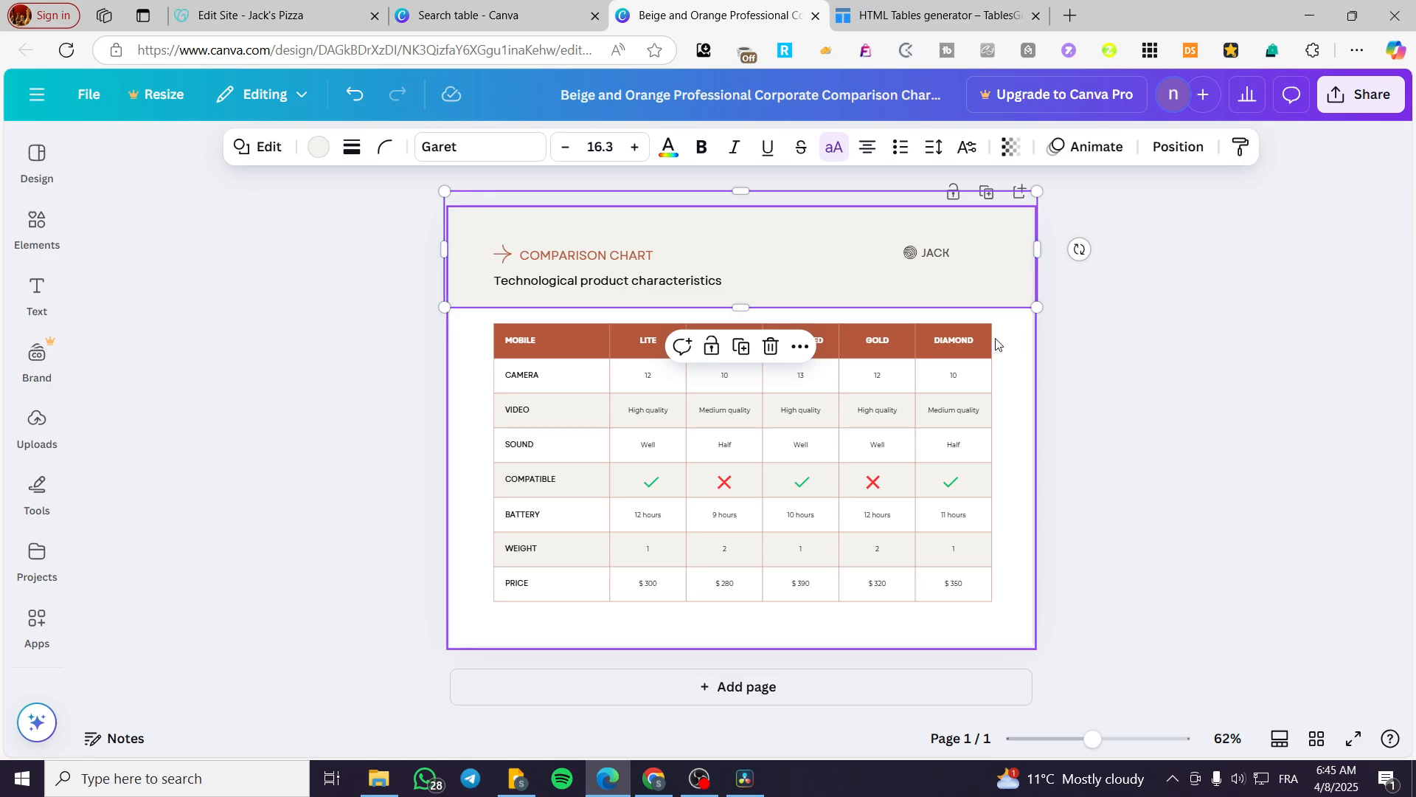
{"action": "left_click", "coordinate": [913, 253]}
{"action": "left_click", "coordinate": [1101, 353]}
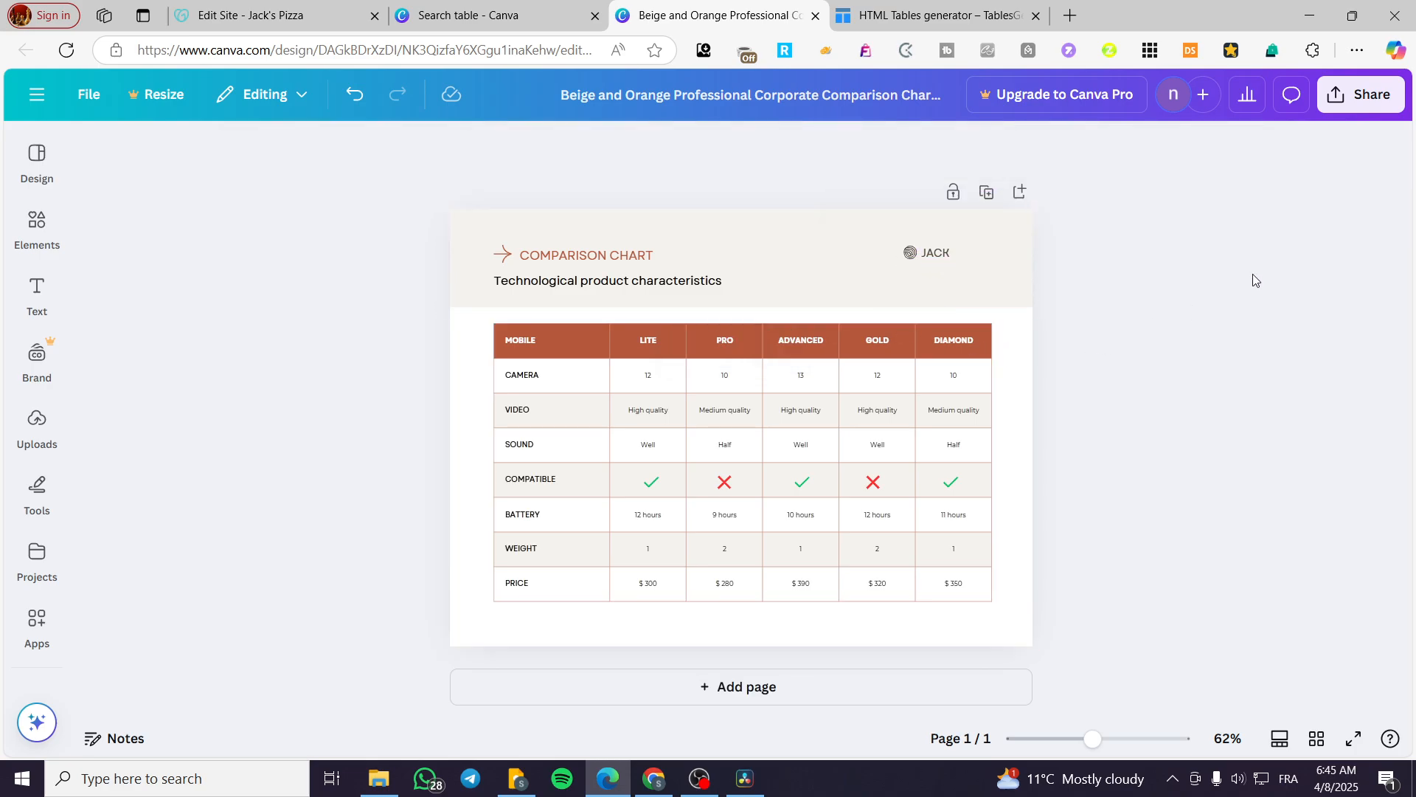
Create an embed for the comparison chart design and copy its HTML embed code.
{"action": "left_click", "coordinate": [1372, 98]}
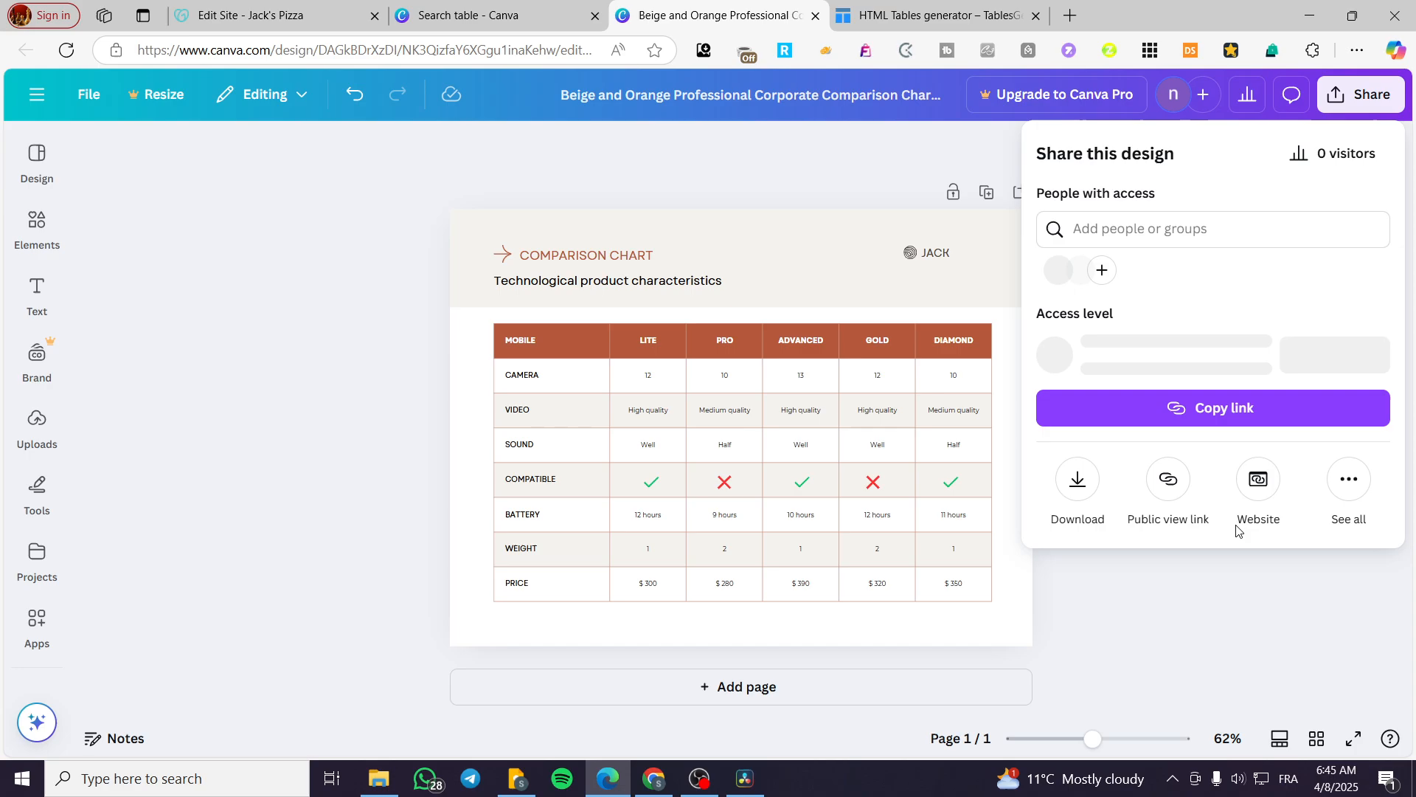
{"action": "left_click", "coordinate": [1354, 483]}
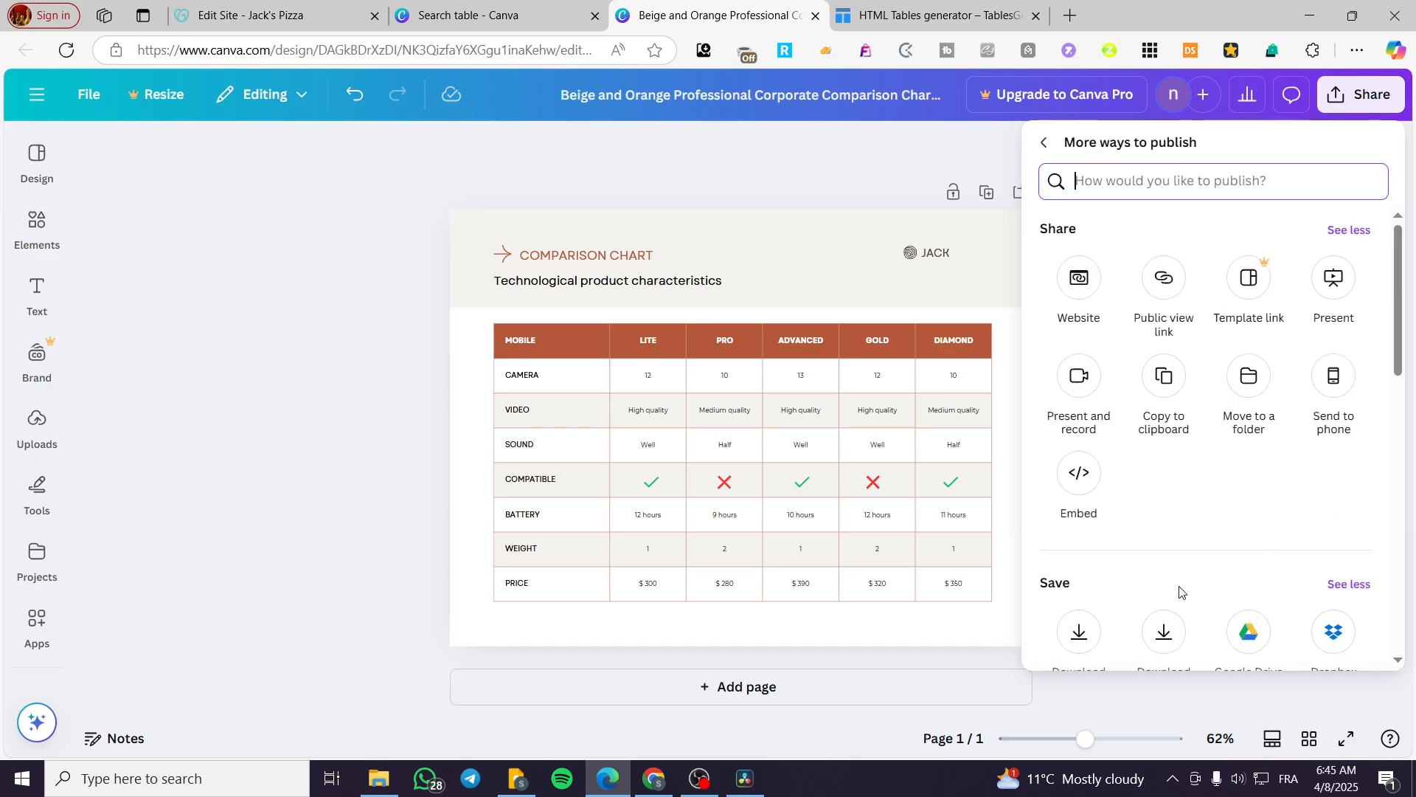
{"action": "left_click", "coordinate": [1080, 472]}
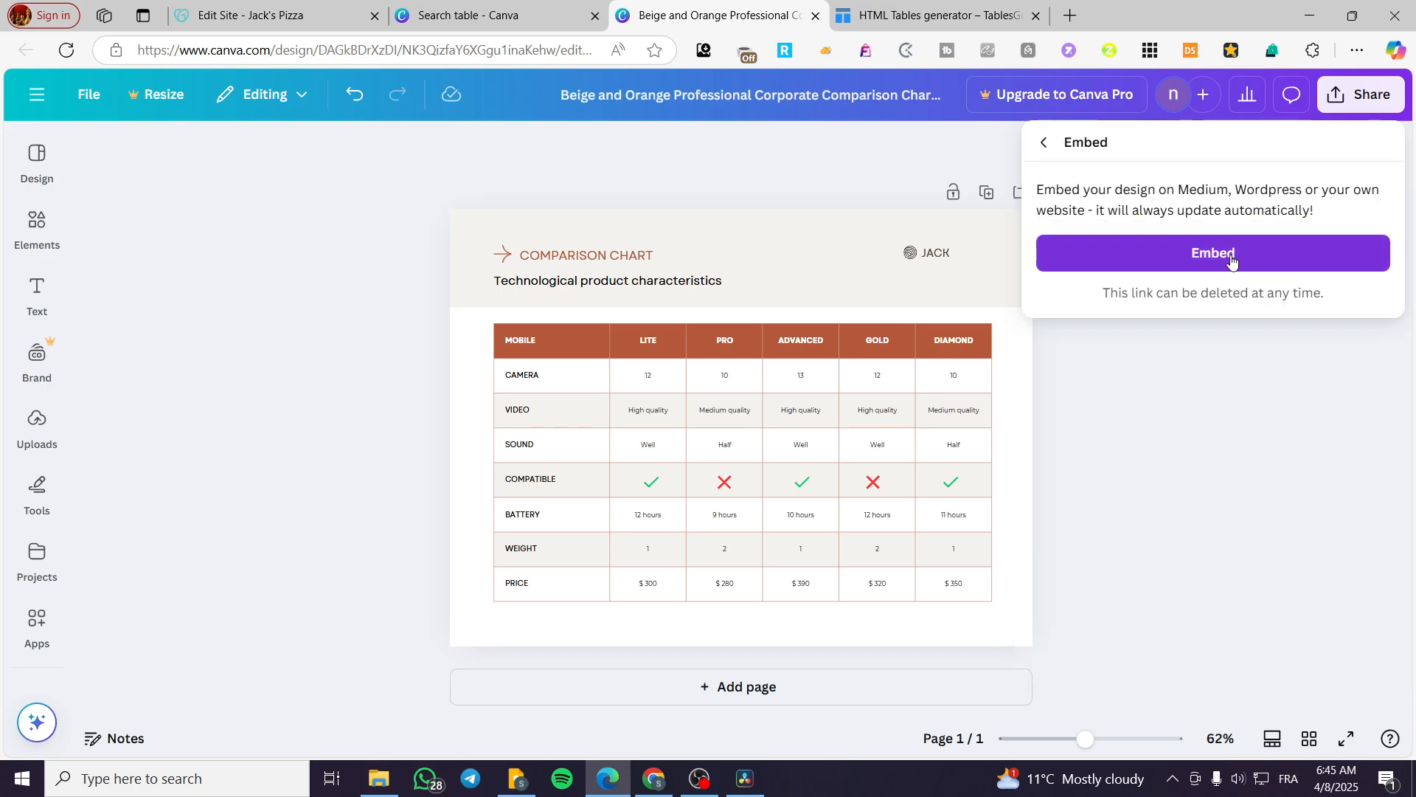
{"action": "left_click", "coordinate": [1231, 258]}
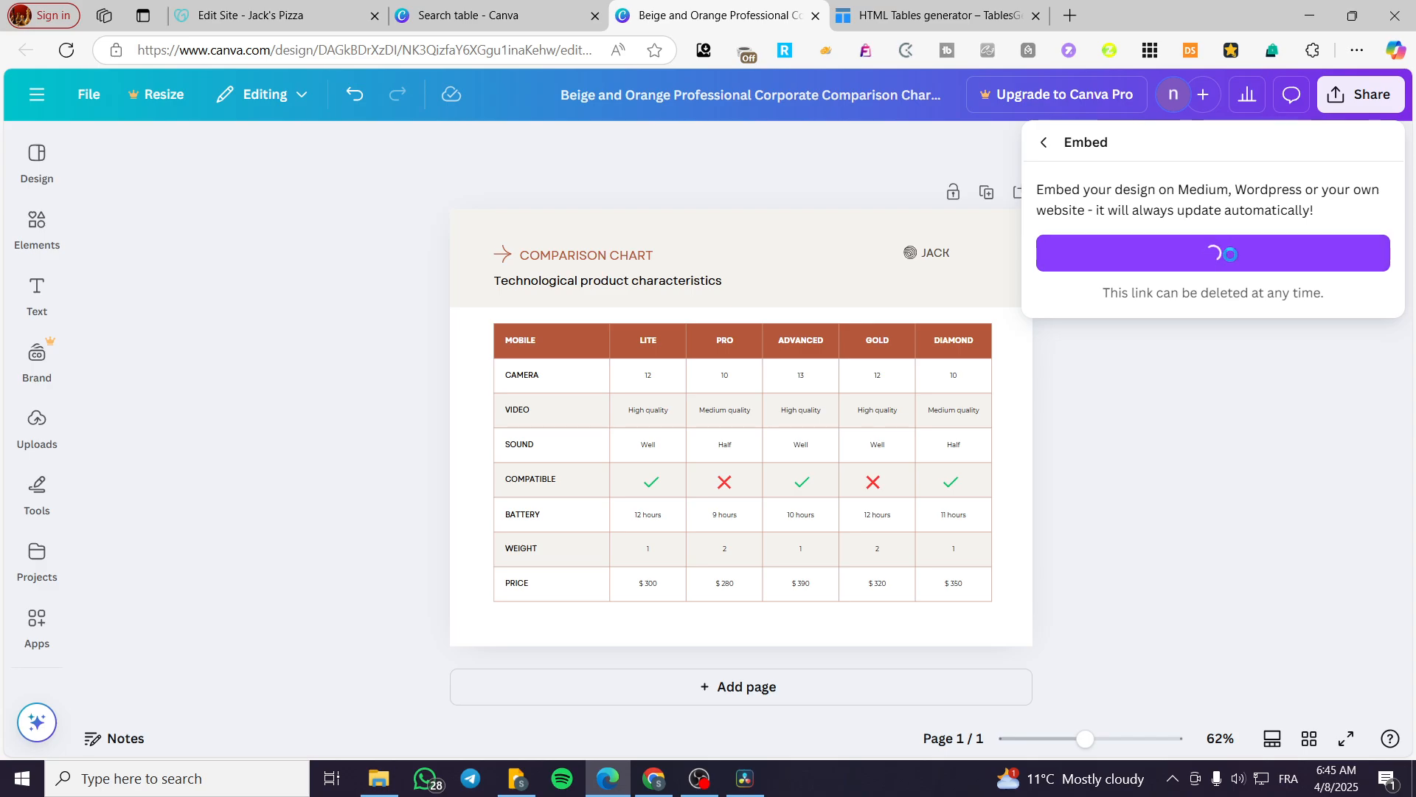
{"action": "left_click", "coordinate": [1357, 225]}
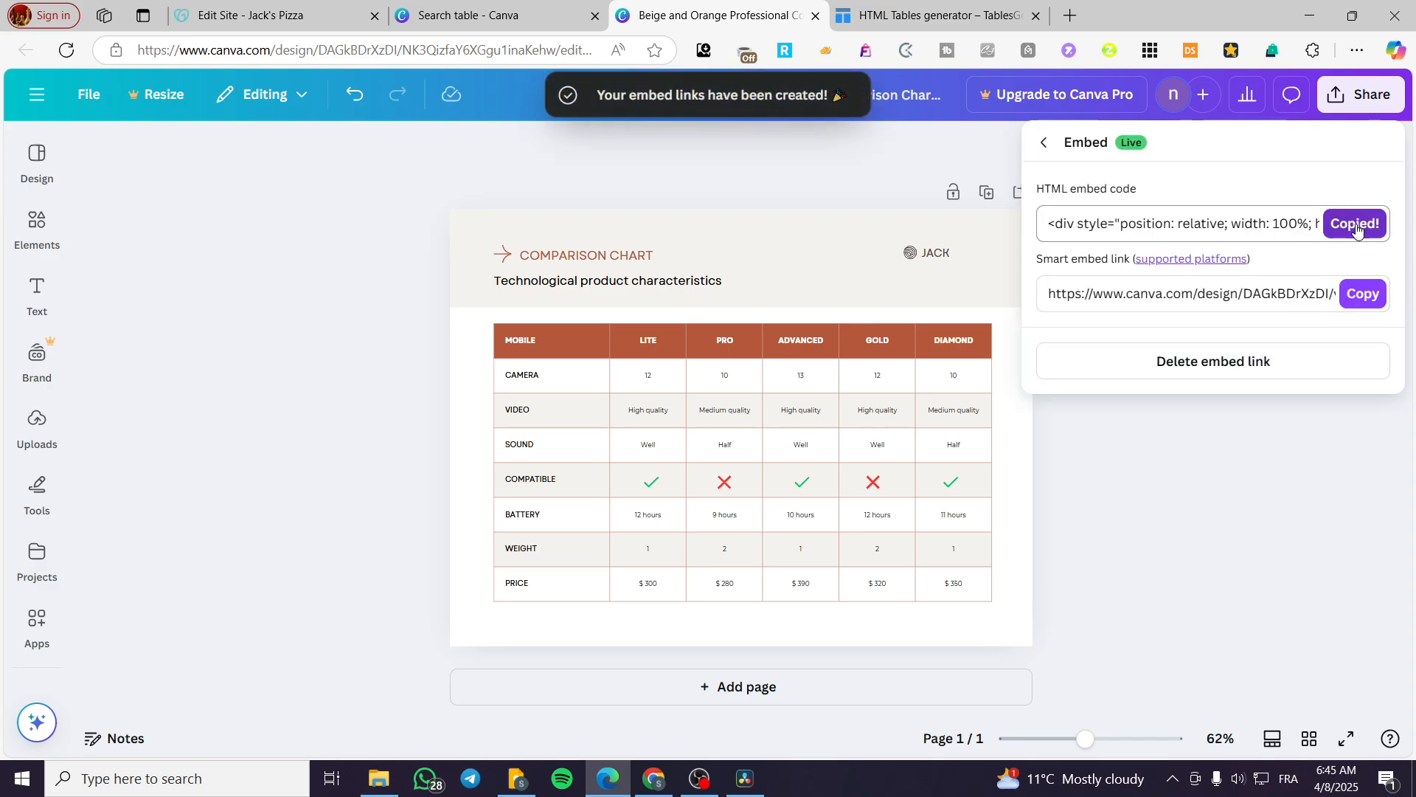
Switch to the GoDaddy site editor, paste the Canva embed code as the HTML section's custom code, check the rendered table and finish editing the section.
{"action": "left_click", "coordinate": [310, 15]}
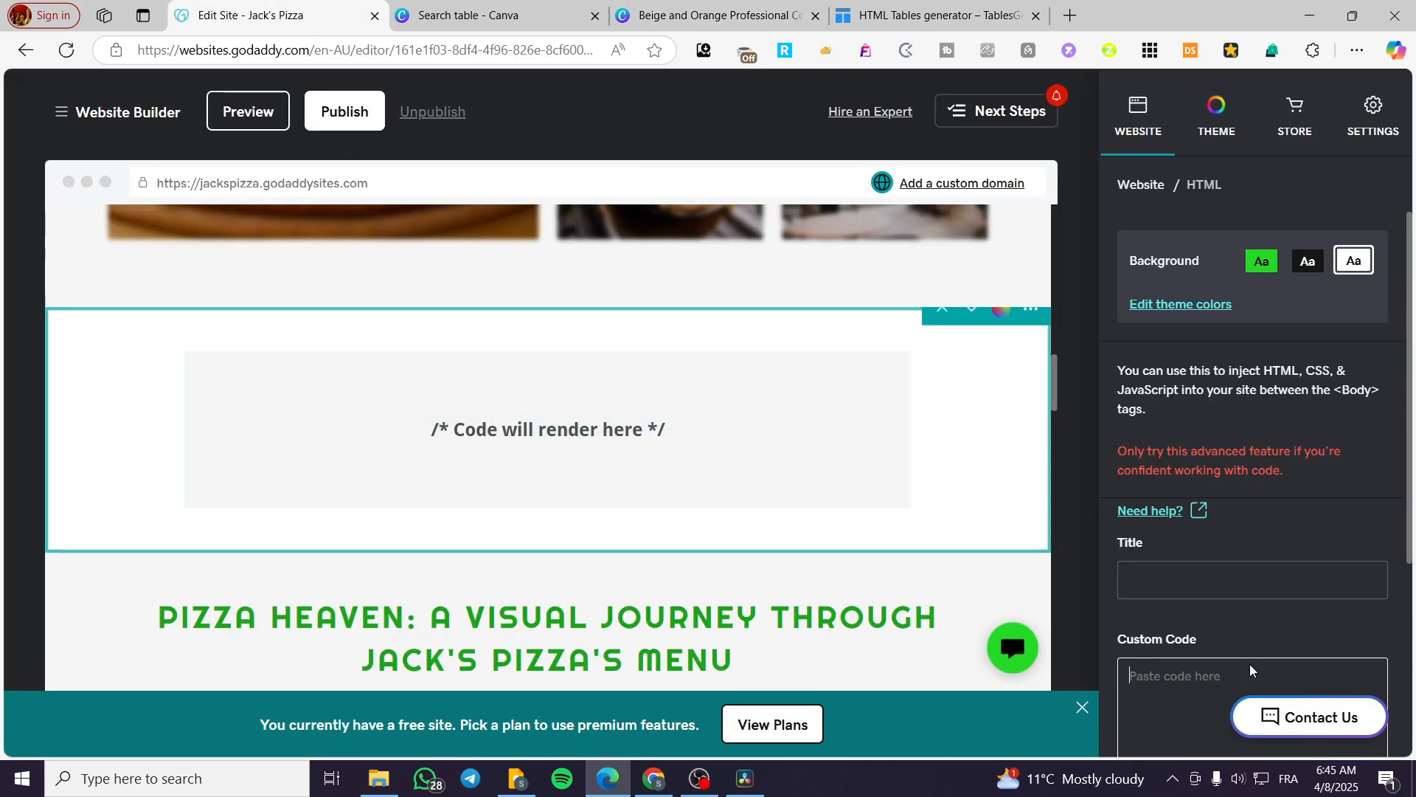
{"action": "key", "text": "ctrl+v"}
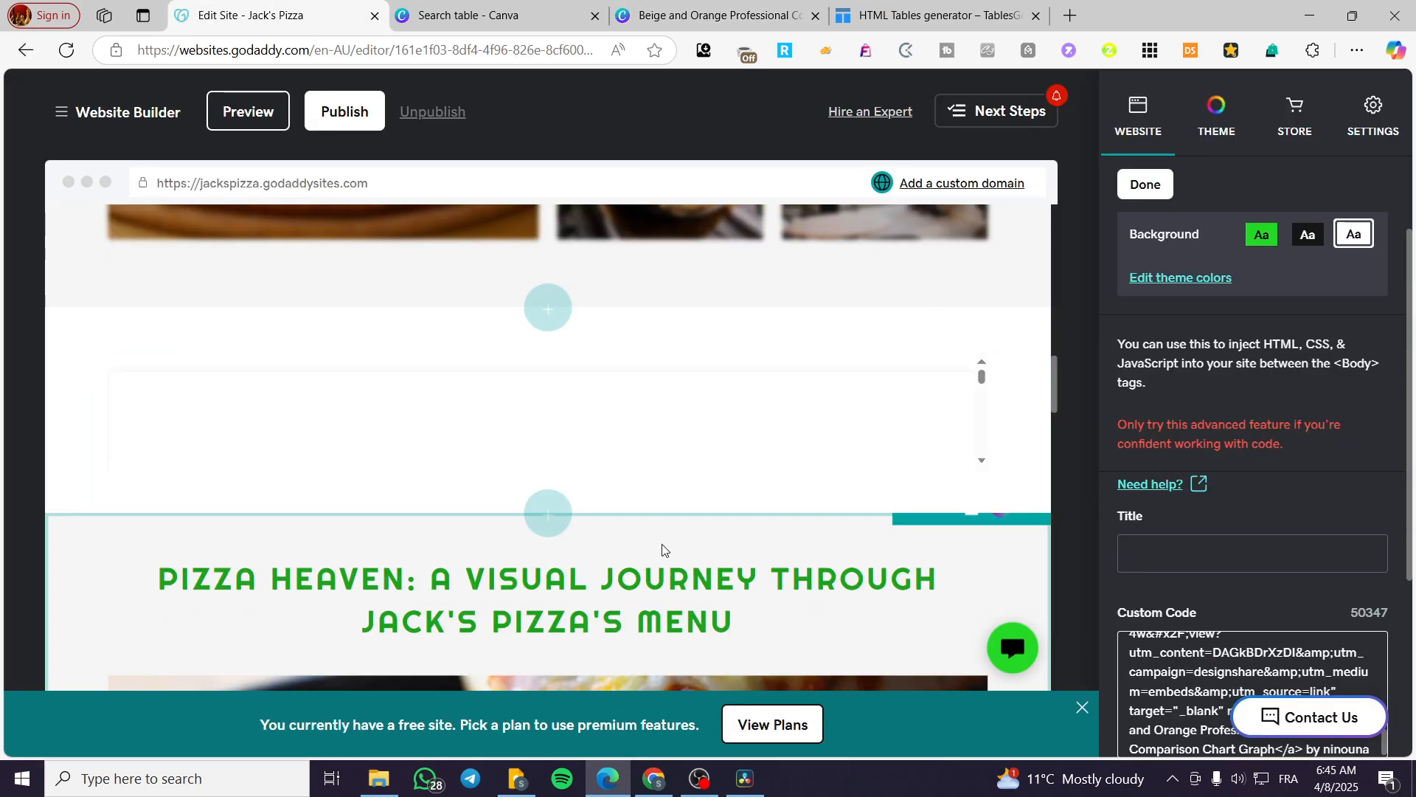
{"action": "scroll", "coordinate": [1045, 542], "scroll_direction": "down", "scroll_amount": 5}
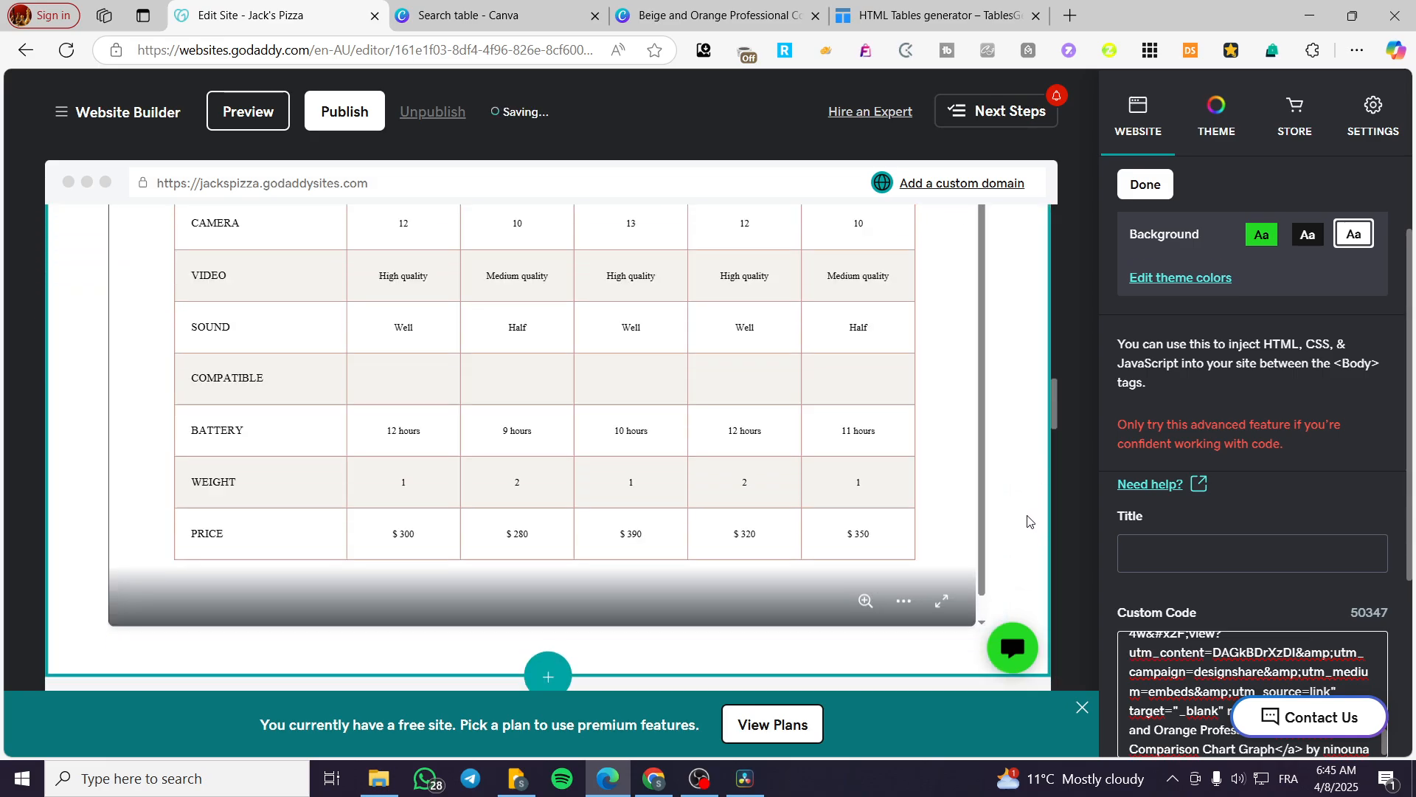
{"action": "scroll", "coordinate": [703, 531], "scroll_direction": "up", "scroll_amount": 4}
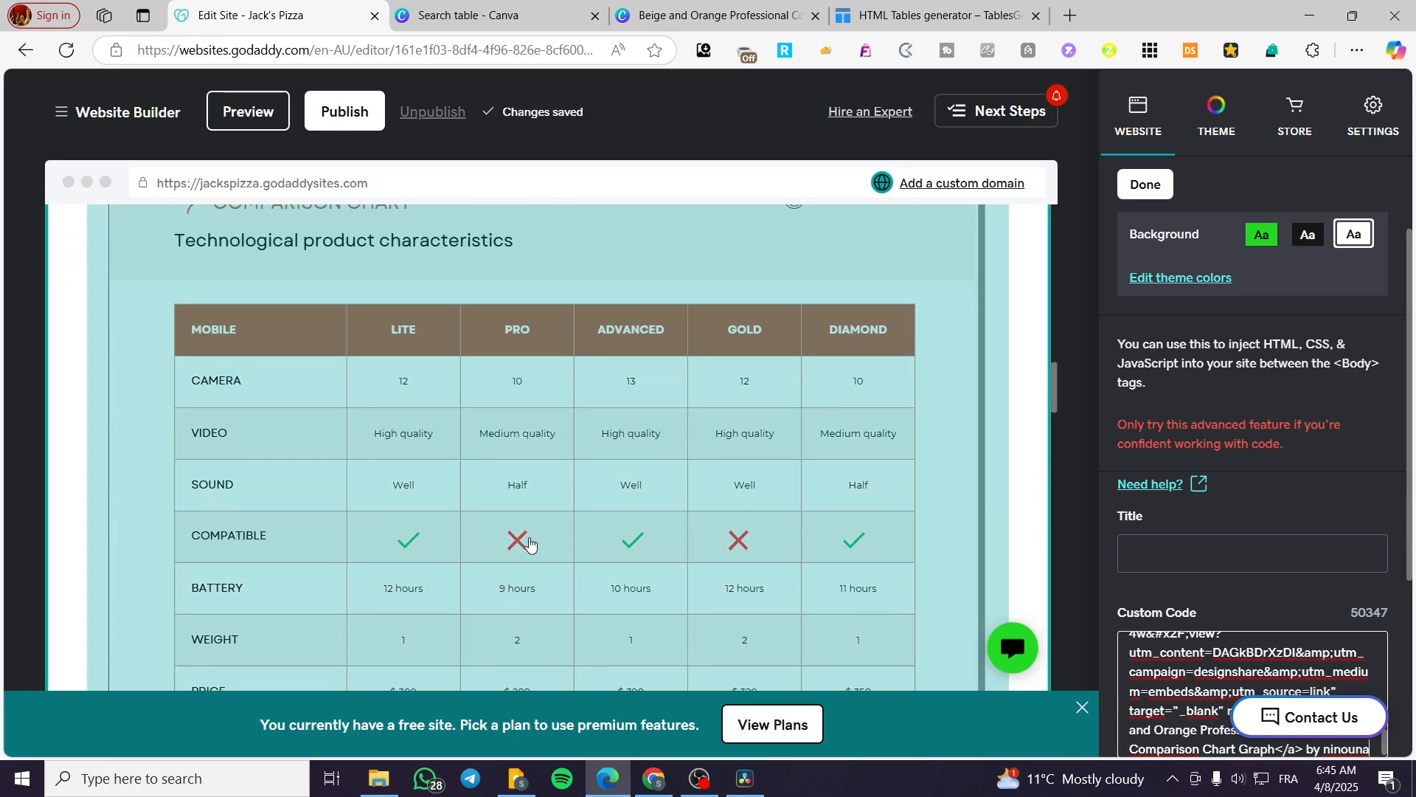
{"action": "scroll", "coordinate": [777, 464], "scroll_direction": "down", "scroll_amount": 5}
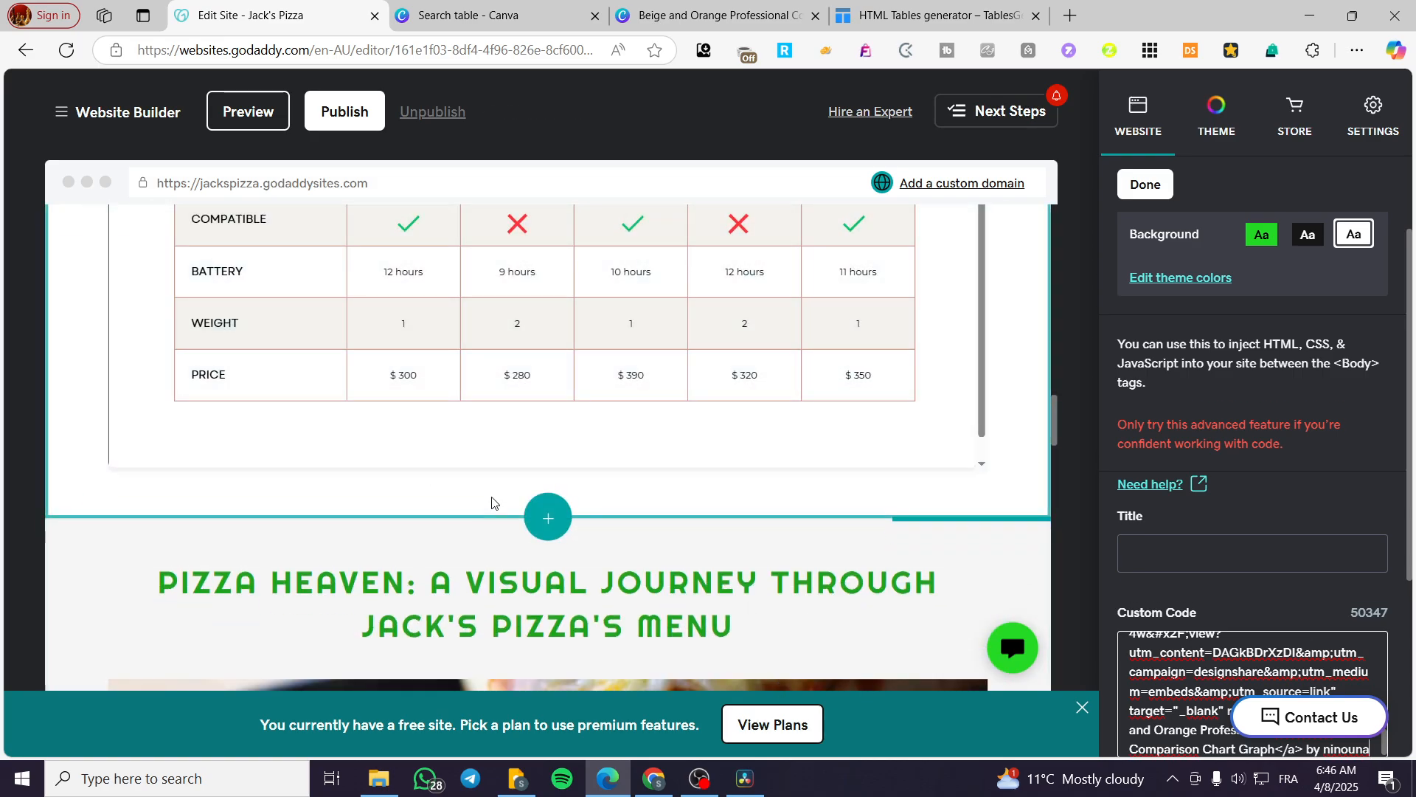
{"action": "scroll", "coordinate": [143, 531], "scroll_direction": "up", "scroll_amount": 5}
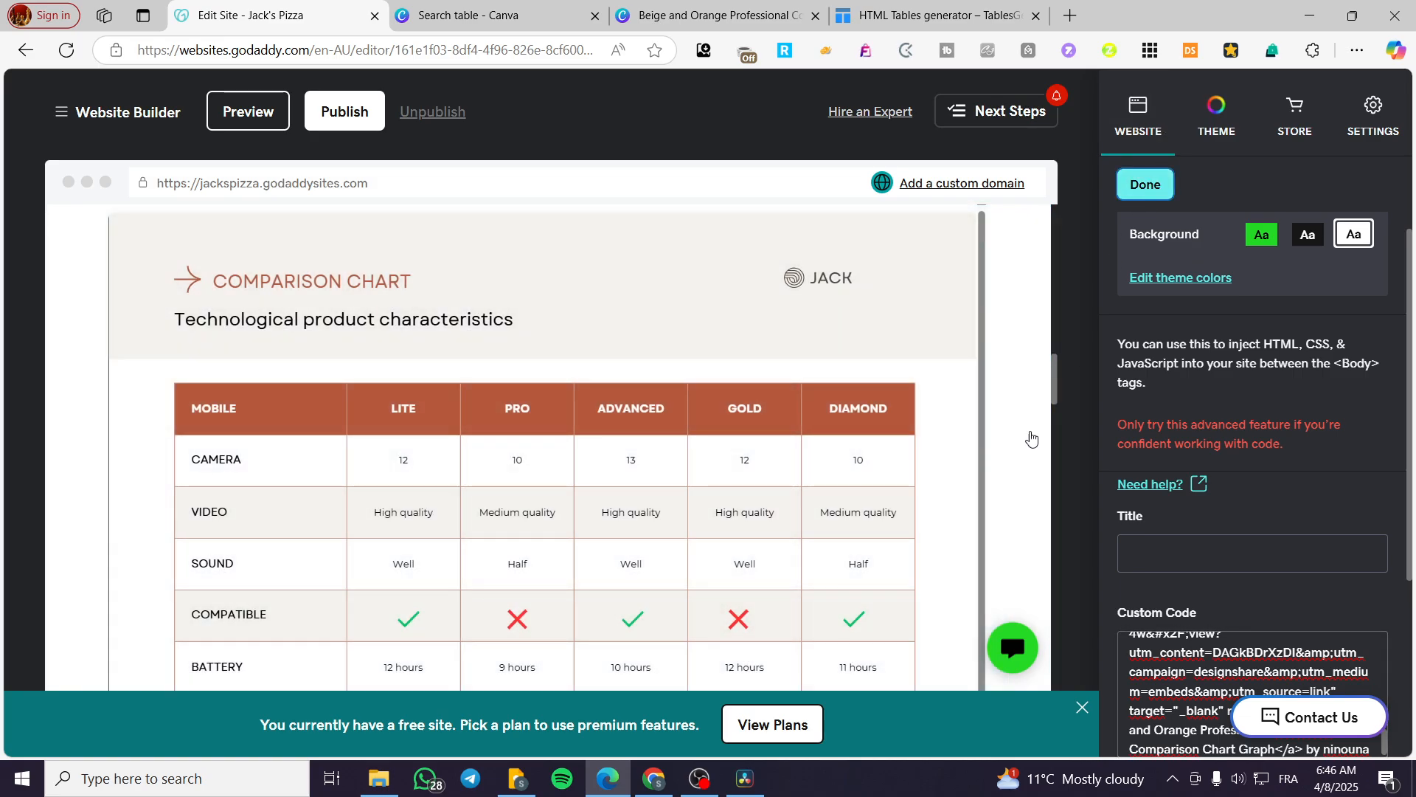
{"action": "left_click", "coordinate": [1129, 189]}
{"action": "scroll", "coordinate": [1040, 499], "scroll_direction": "down", "scroll_amount": 2}
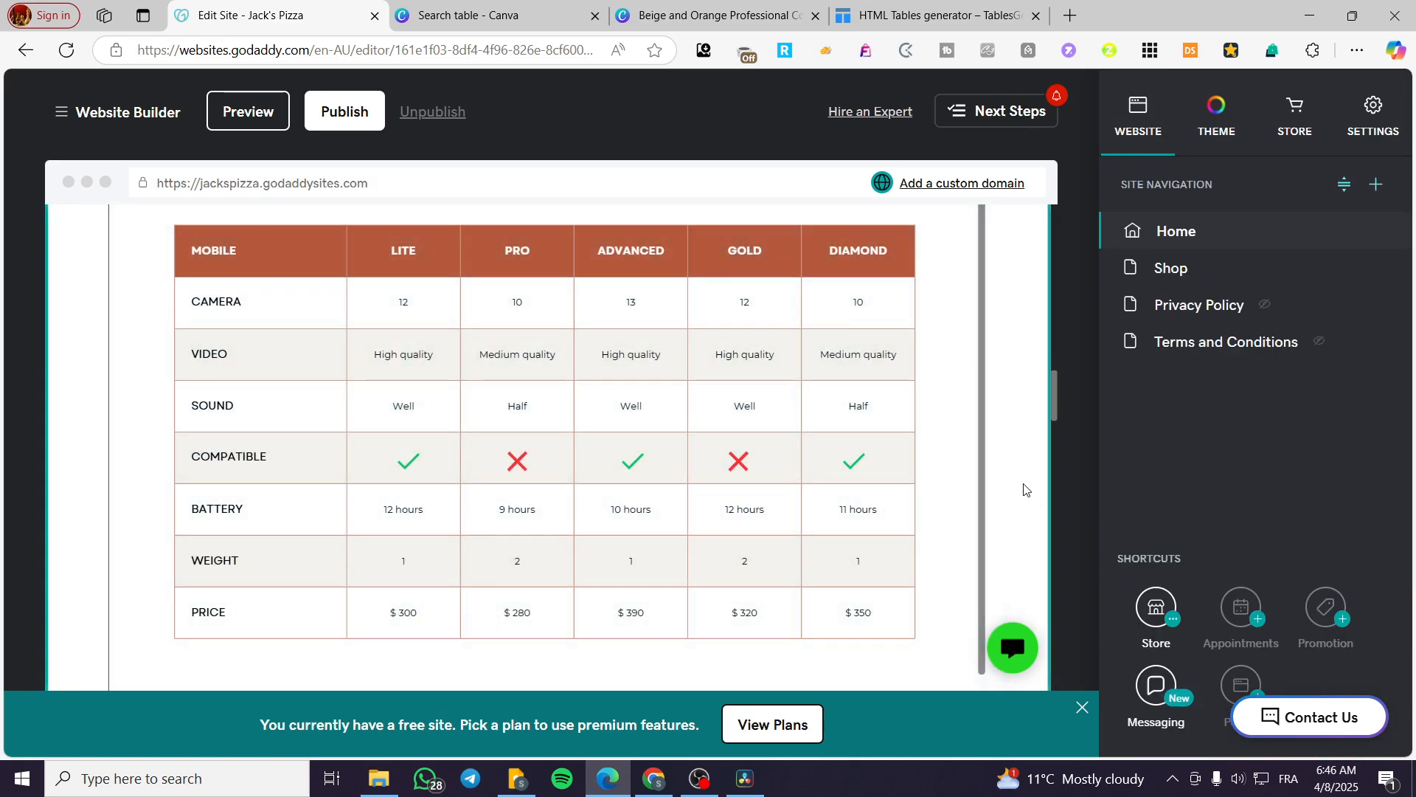